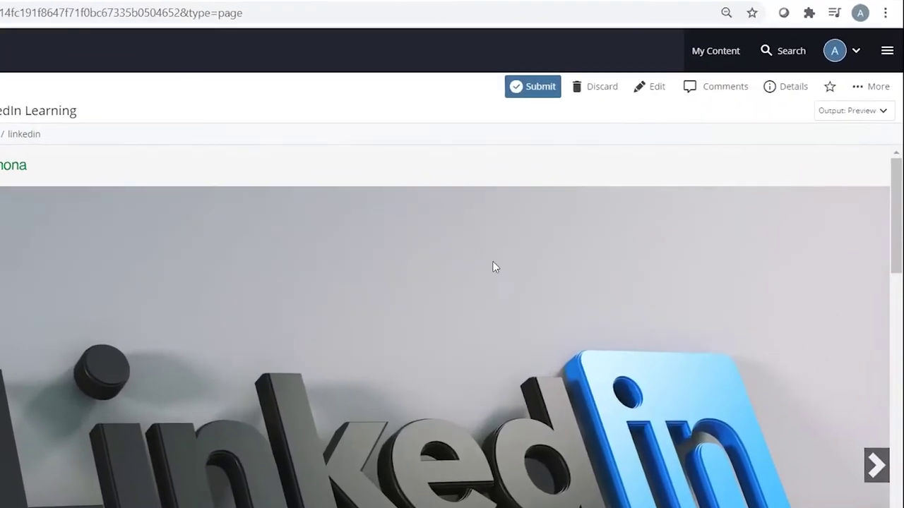
- View the LinkedIn Learning page on the live website and return to its Cascade draft
click(872, 87)
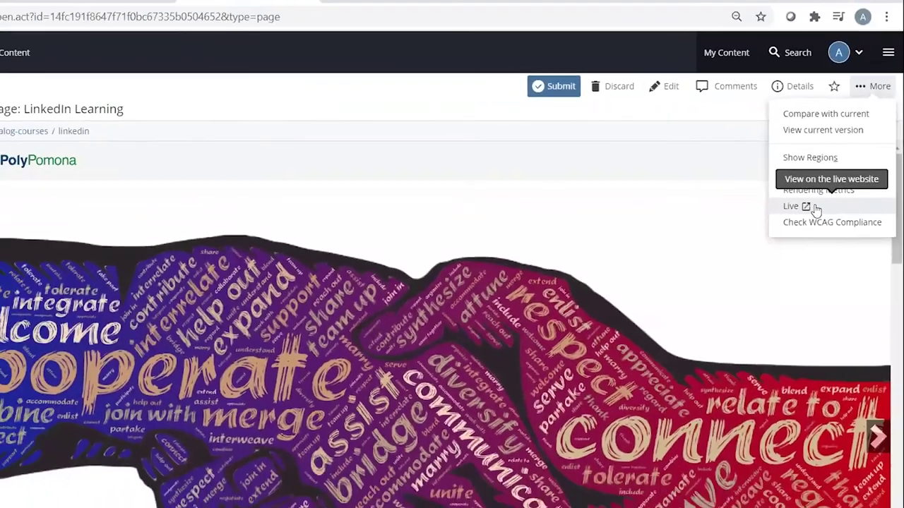
click(804, 225)
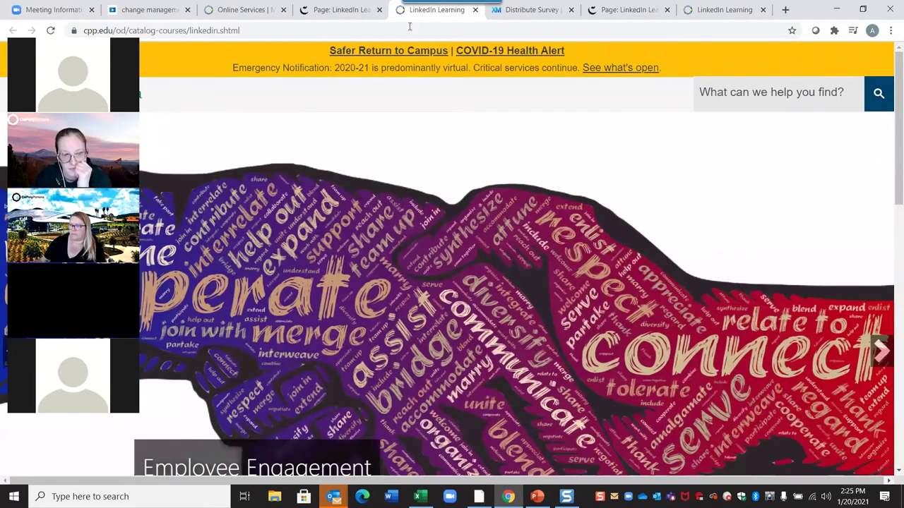
click(347, 12)
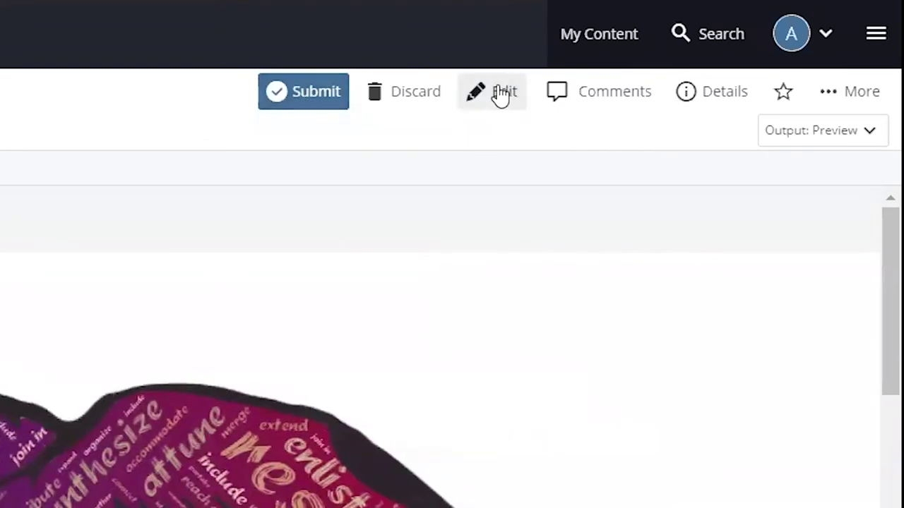
- Open the LinkedIn Learning page for editing and review its fields down to the content areas
click(499, 96)
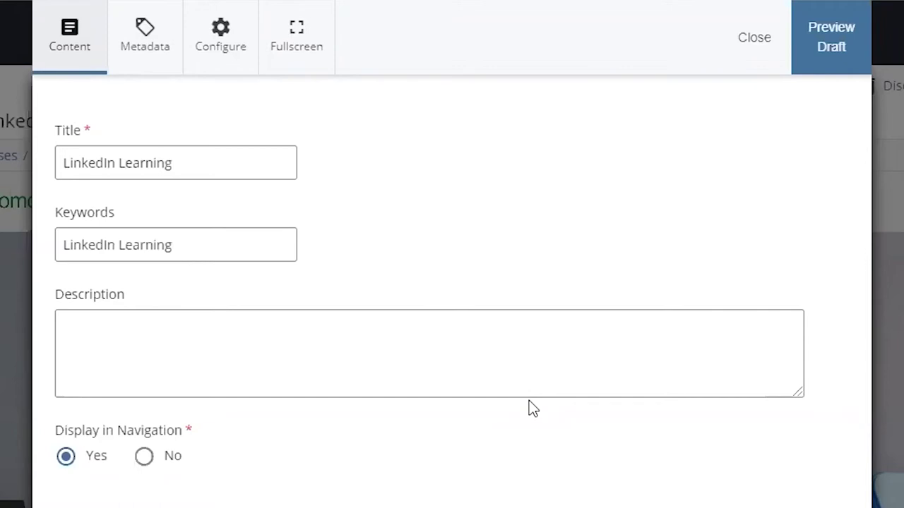
scroll(529, 400, down, 8)
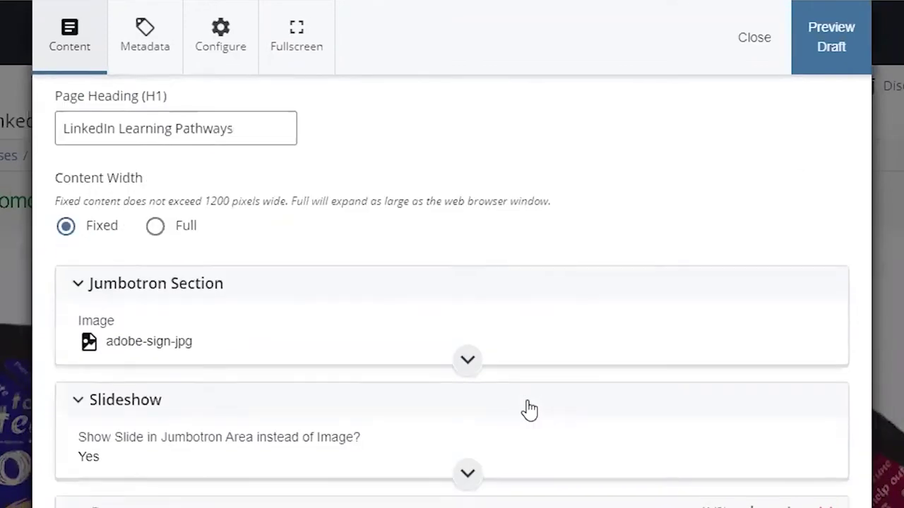
scroll(529, 409, down, 2)
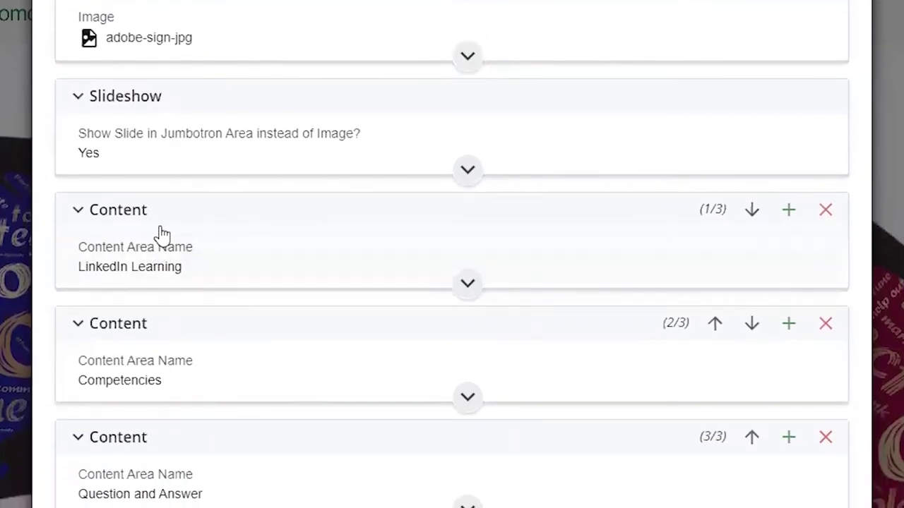
- Expand the LinkedIn Learning content area, examine the available content types without changing the selection, and collapse it again
click(139, 223)
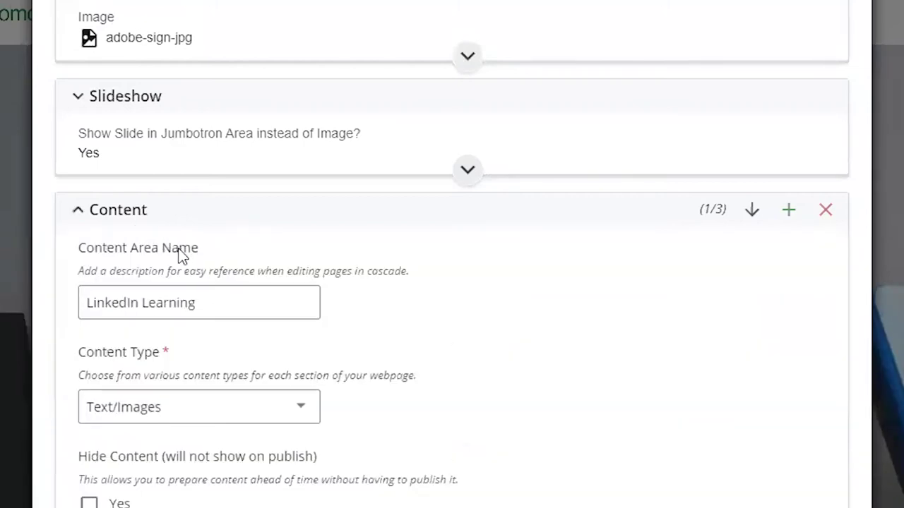
scroll(186, 315, down, 2)
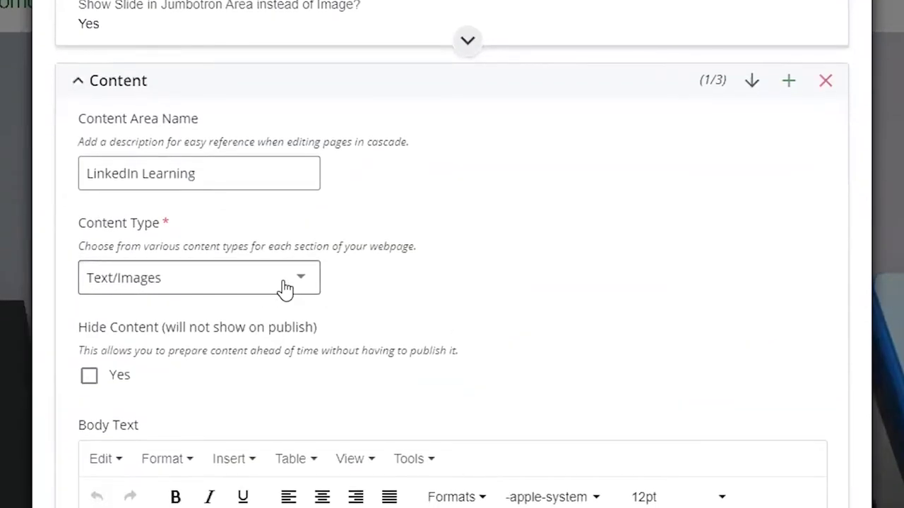
click(304, 291)
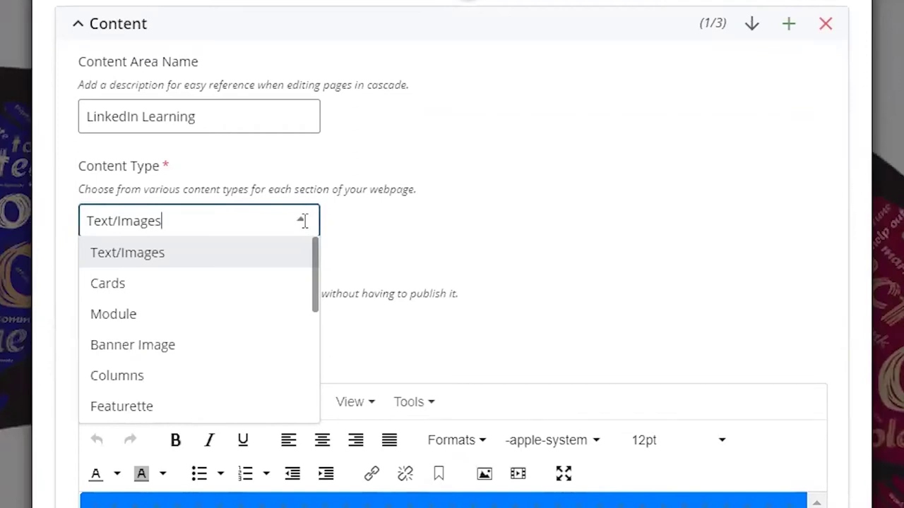
click(434, 212)
scroll(434, 211, down, 3)
scroll(317, 51, up, 3)
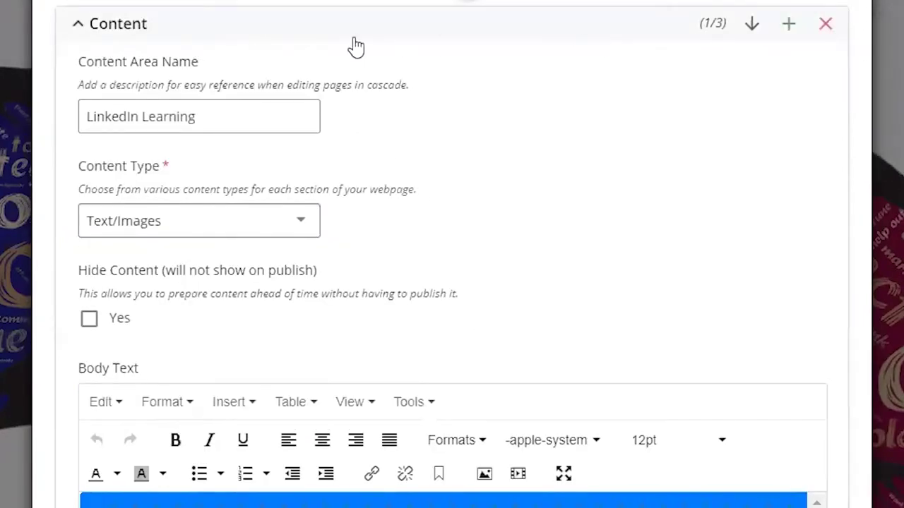
click(77, 25)
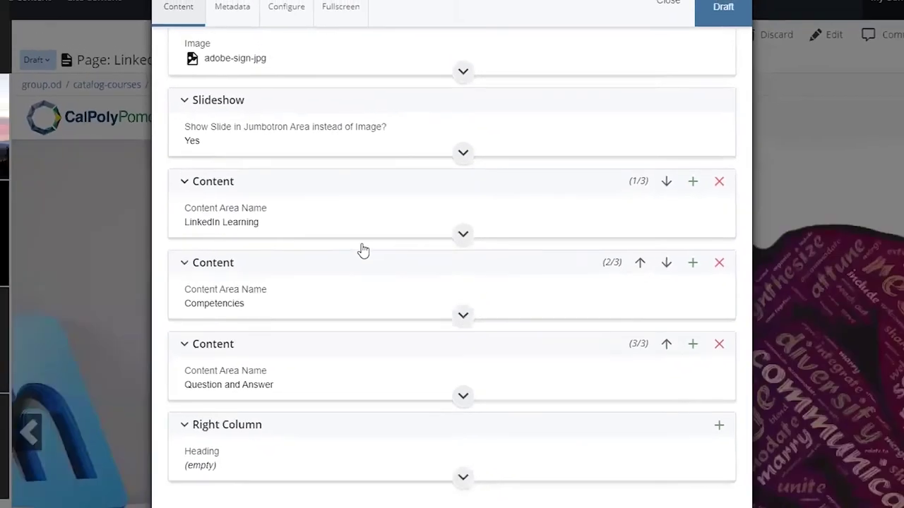
scroll(550, 454, up, 5)
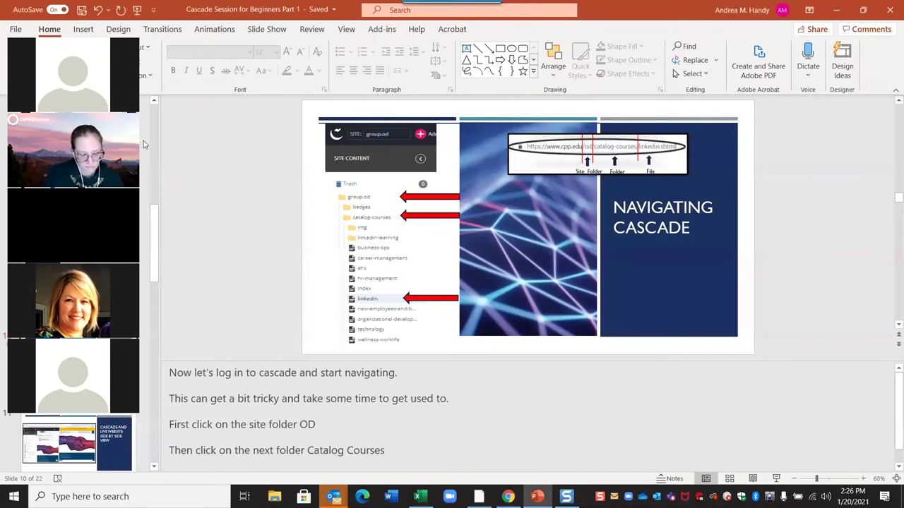
- Switch to the PowerPoint presentation and present the slides on editing tips and page fields
scroll(55, 363, down, 3)
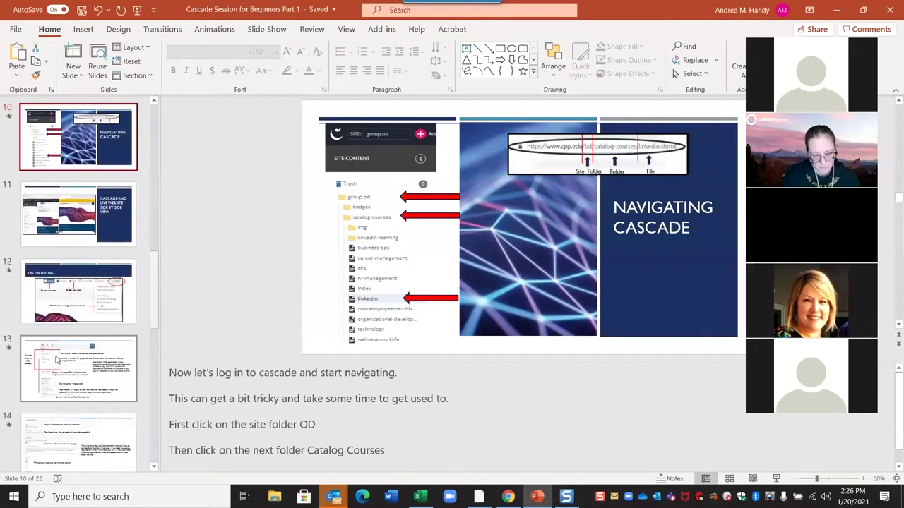
click(78, 293)
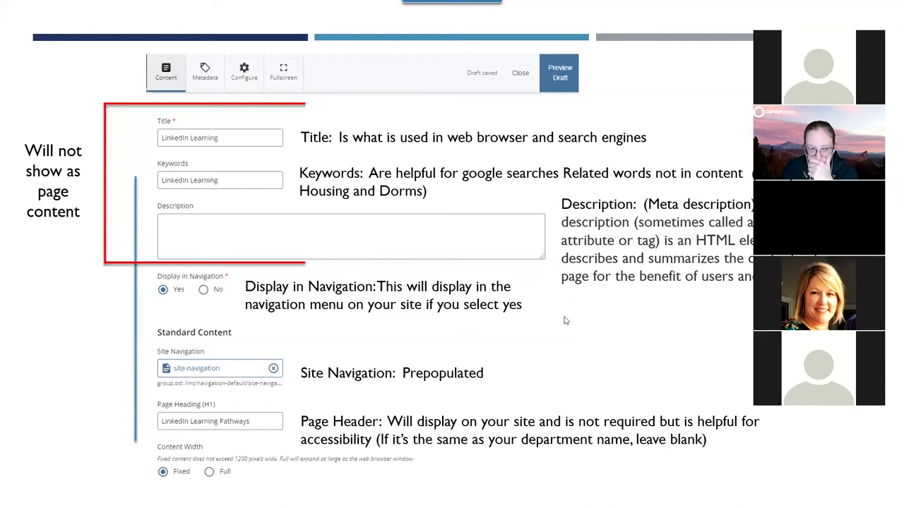
click(615, 324)
click(631, 375)
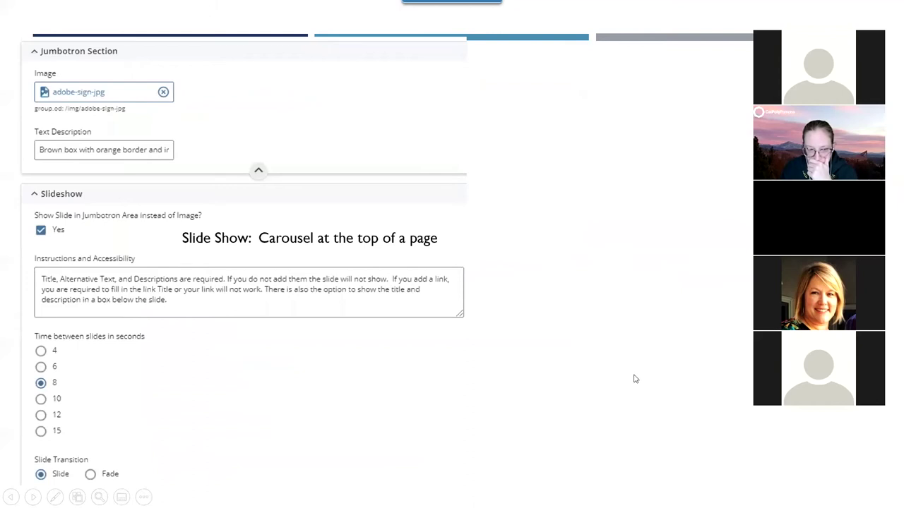
- Advance the presentation through the Jumbotron and Slideshow, Image, and Content: Text and Images slides
click(634, 373)
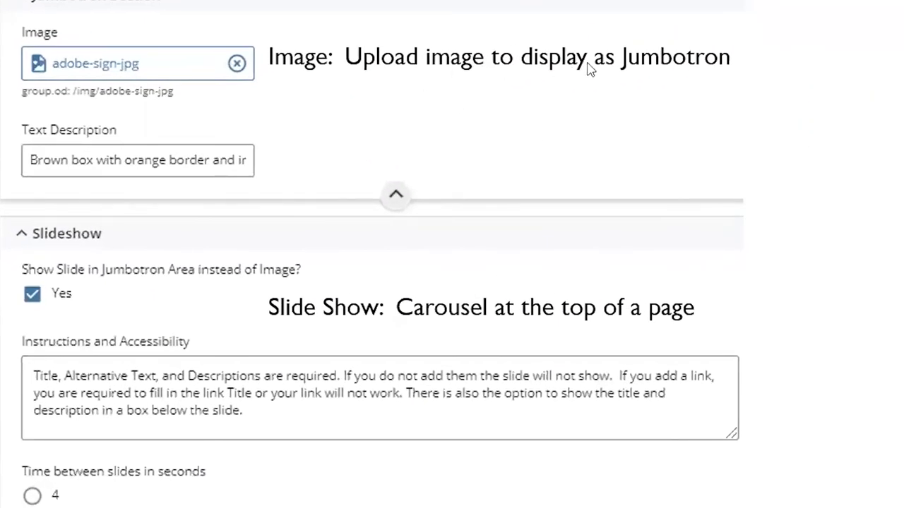
click(786, 280)
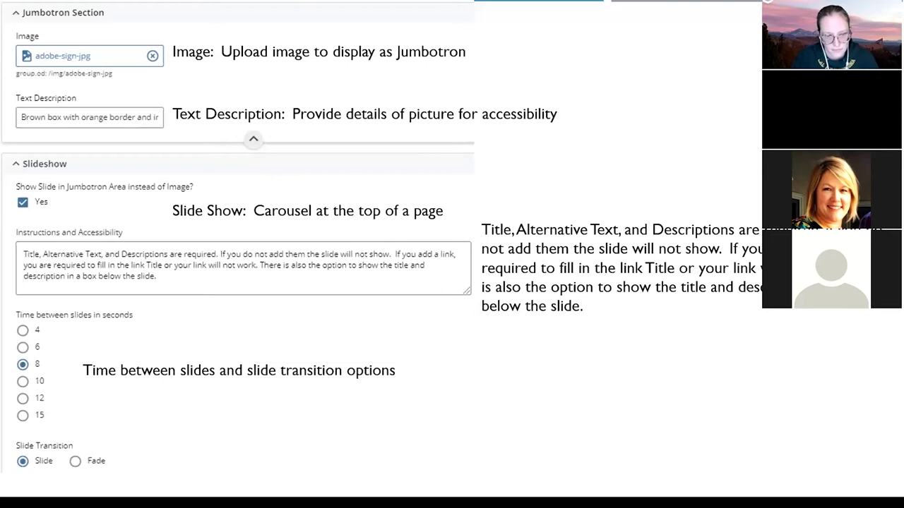
click(436, 348)
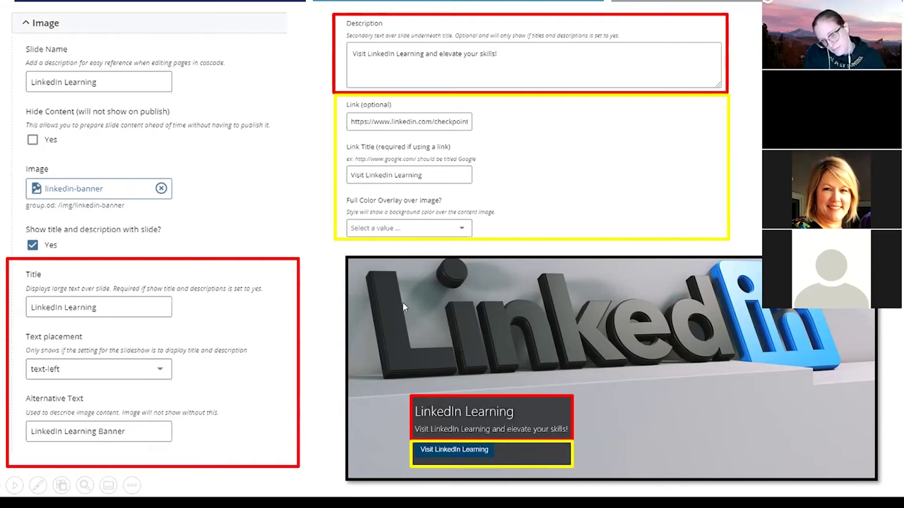
click(426, 302)
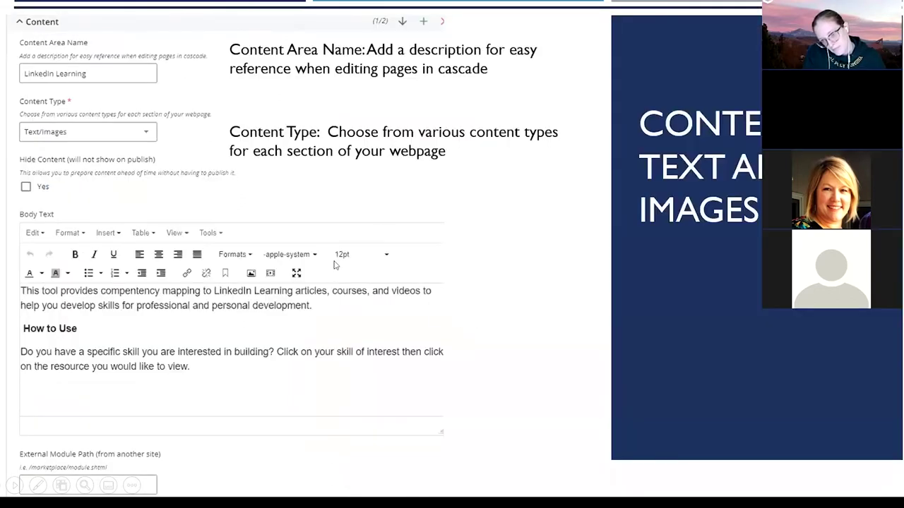
click(382, 230)
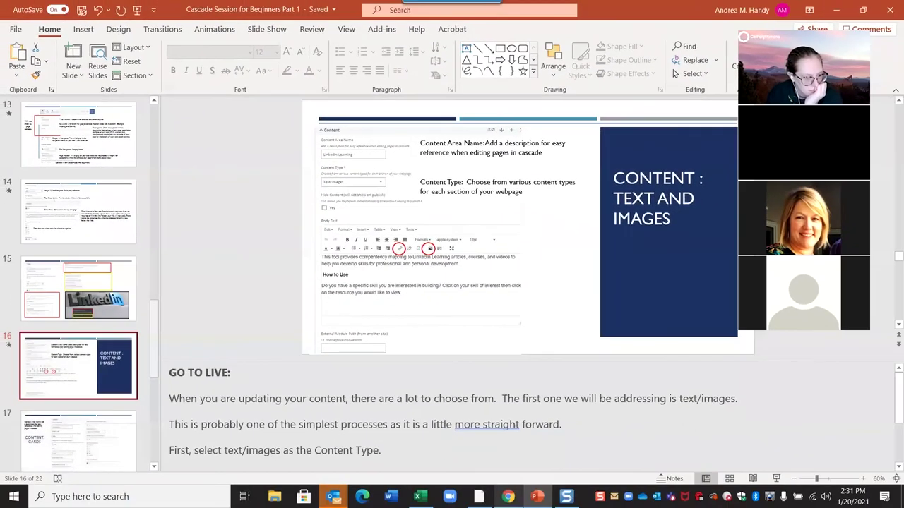
- Switch to Cascade in Chrome, reopen the LinkedIn Learning page for editing, and expand its LinkedIn Learning content area
click(507, 496)
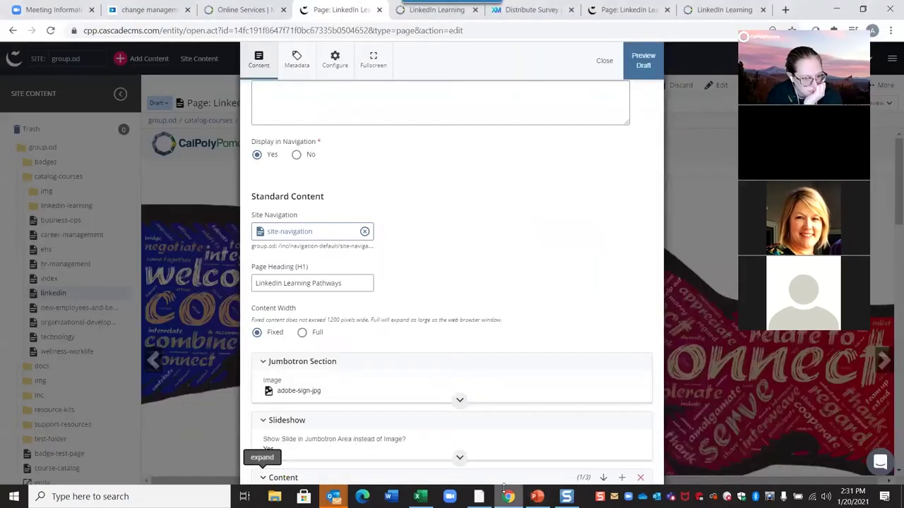
scroll(504, 341, up, 3)
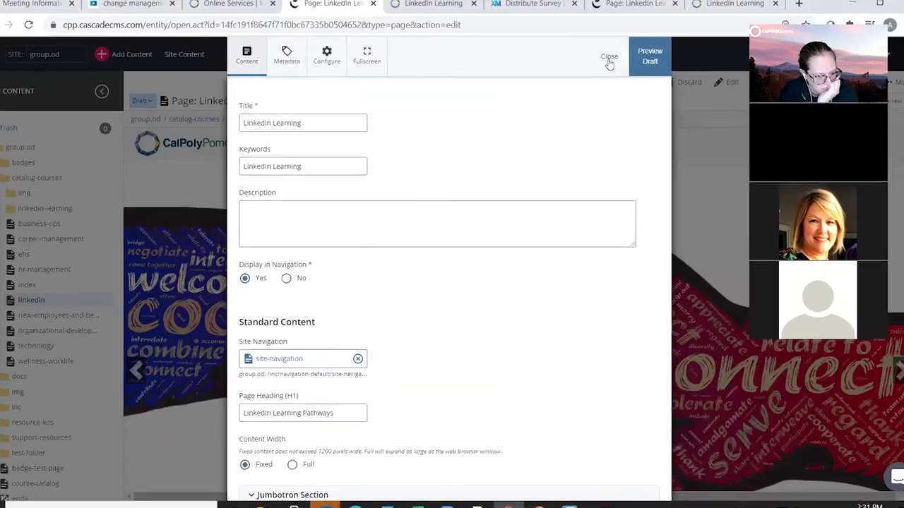
click(608, 59)
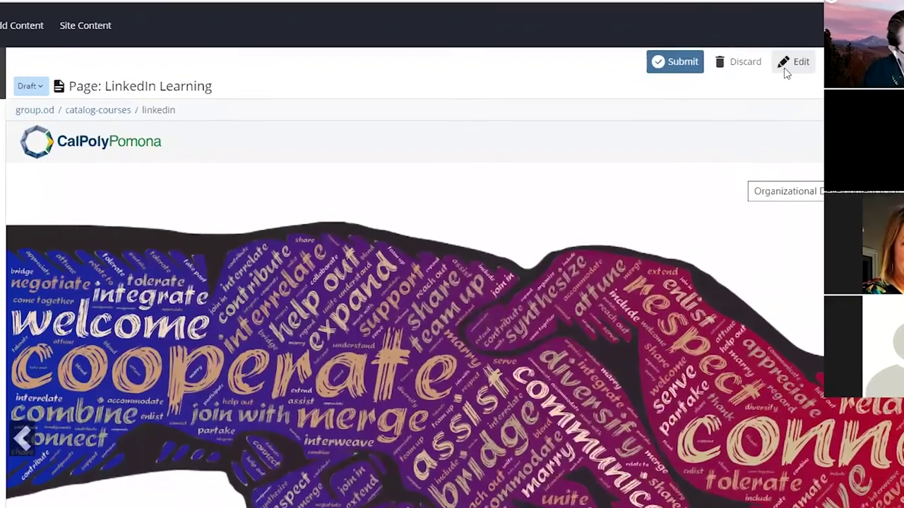
click(790, 62)
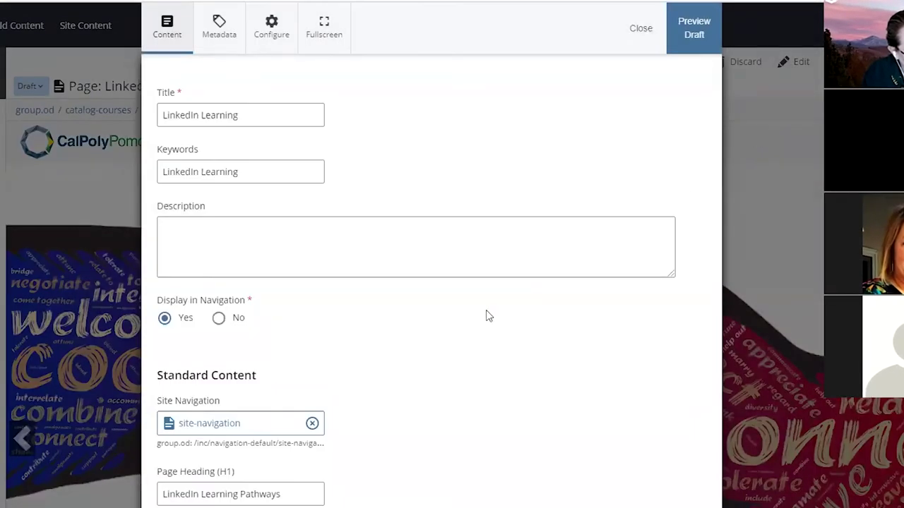
scroll(437, 311, down, 6)
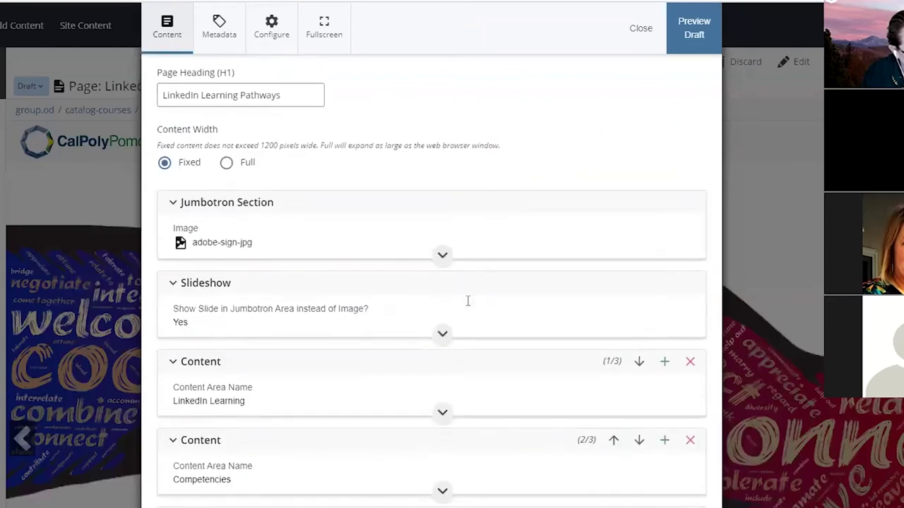
scroll(466, 303, down, 3)
click(260, 225)
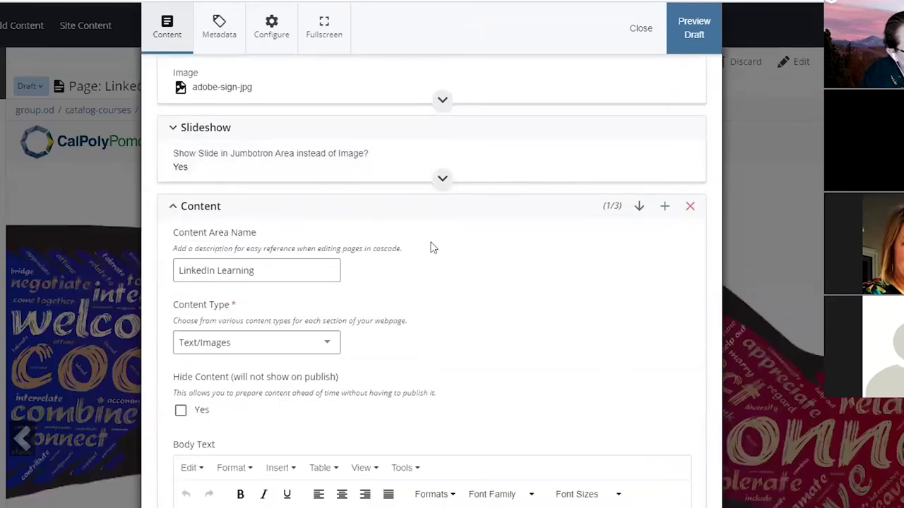
- Start a new line below the "LInkedIn site" link at the end of the content area's Body Text
scroll(432, 248, down, 3)
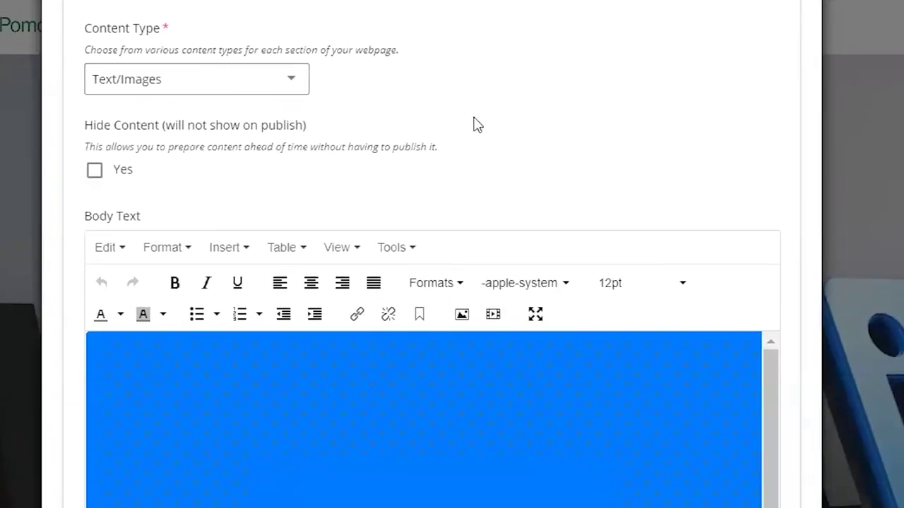
scroll(476, 123, down, 3)
scroll(678, 156, down, 2)
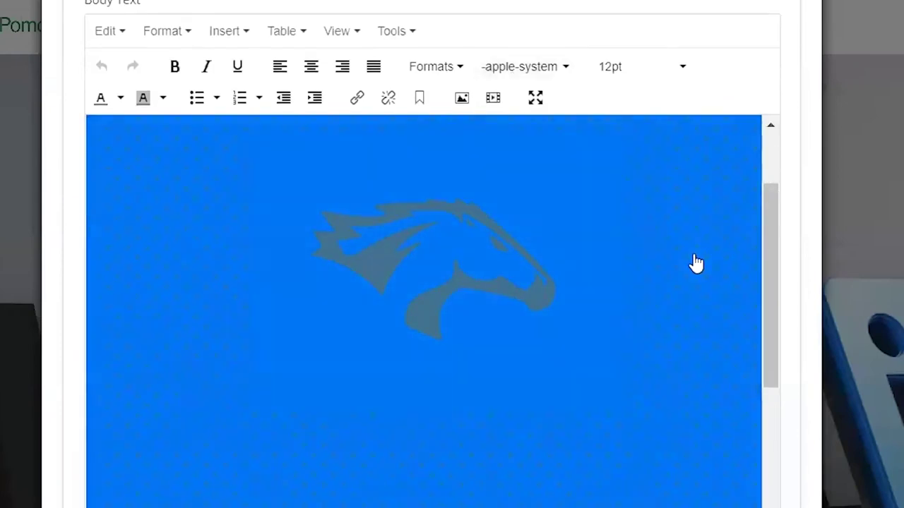
scroll(696, 263, down, 3)
scroll(659, 208, up, 5)
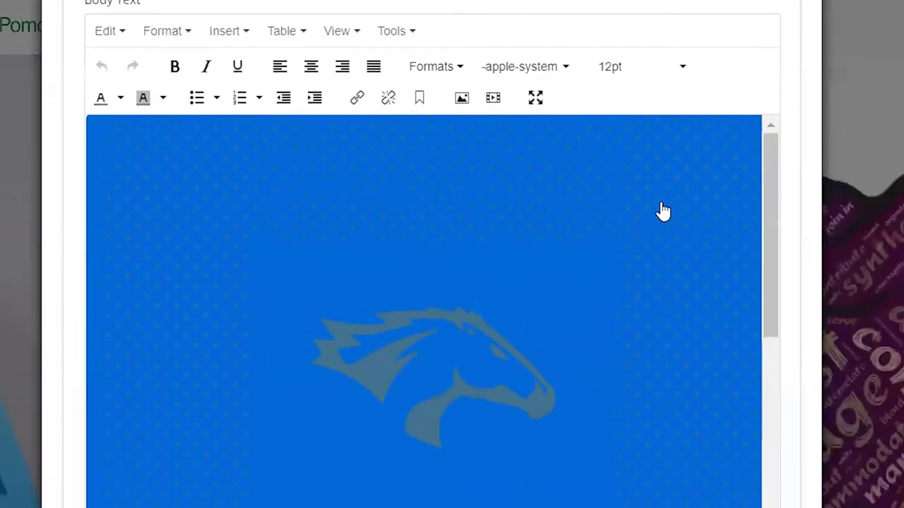
scroll(662, 210, down, 5)
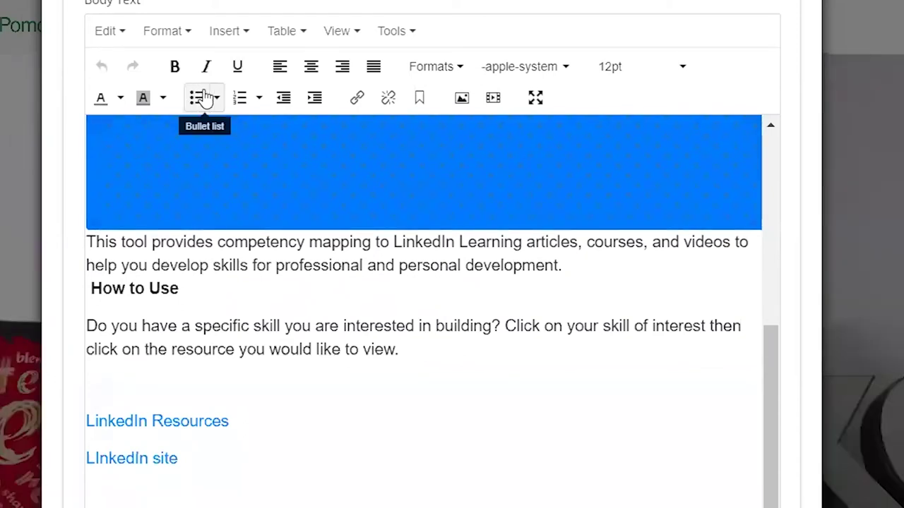
click(210, 463)
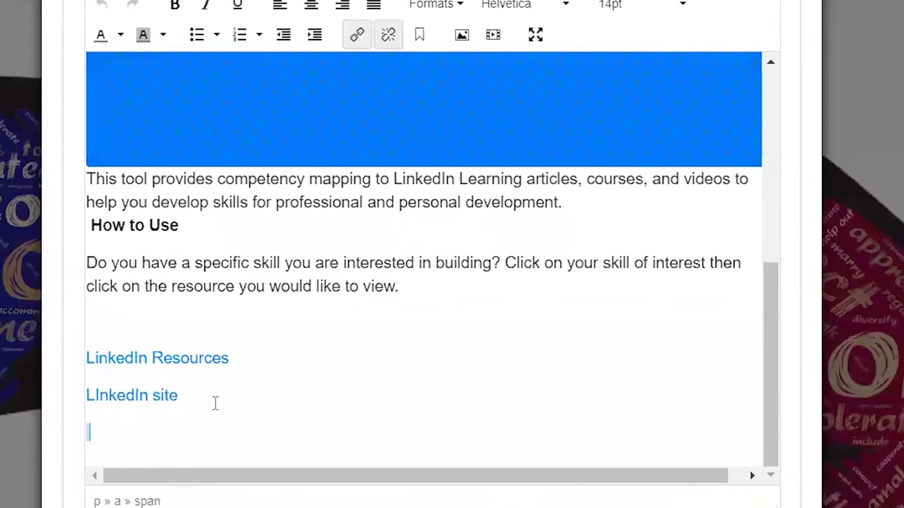
- Enter trial text "lINK" on the new line and delete it together with the link formatting inherited from the line above
text(lINK)
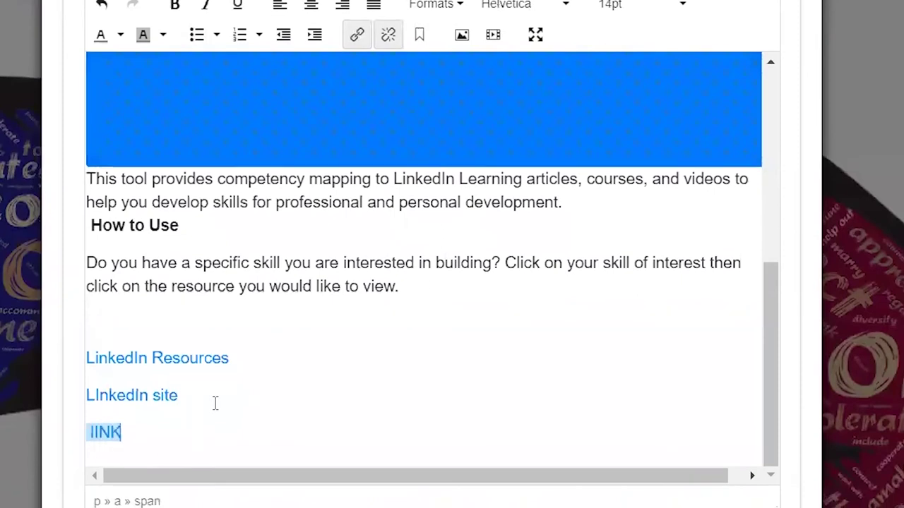
key(BackSpace)
key(BackSpace)
key(BackSpace)
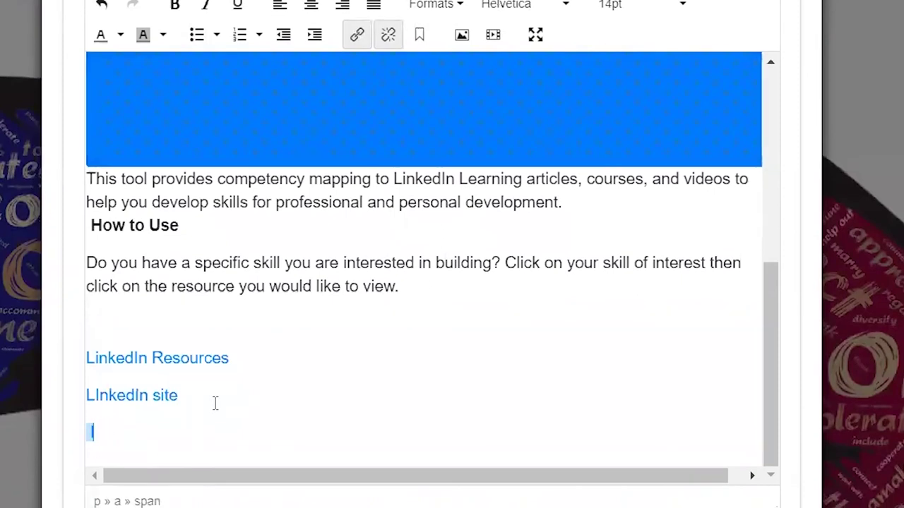
text(INK)
key(BackSpace)
key(BackSpace)
key(BackSpace)
key(BackSpace)
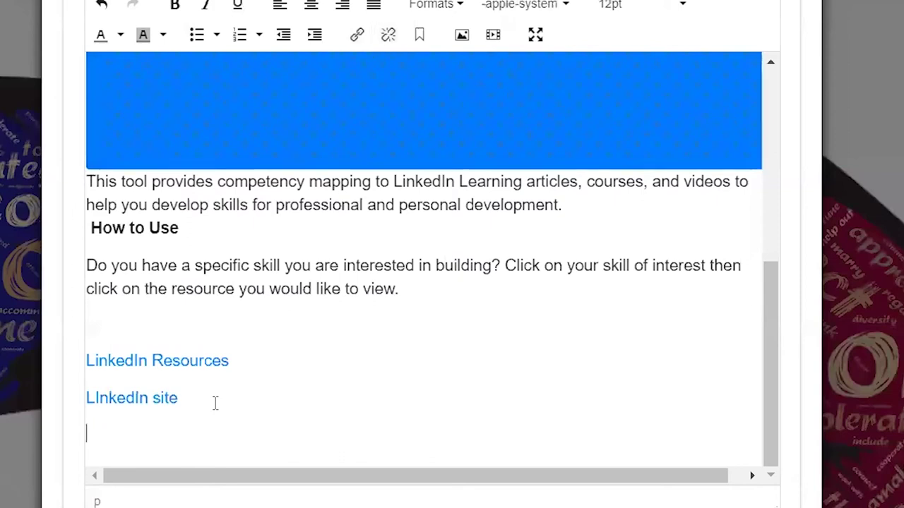
- Enter the text "Link here" on the new line below the "LInkedIn site" link
text(lINKED)
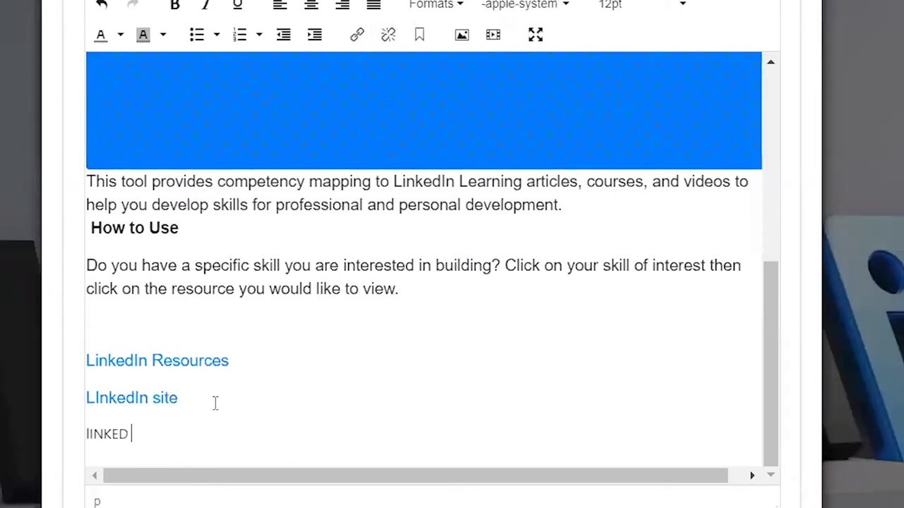
key(BackSpace)
text(Link here)
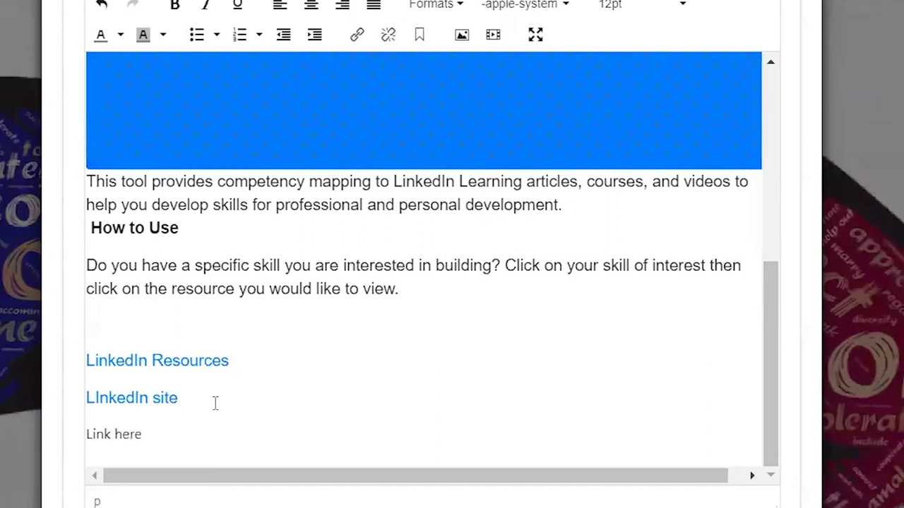
- Start inserting a link on the "Link here" text and set its link type to External
drag(158, 435, 84, 443)
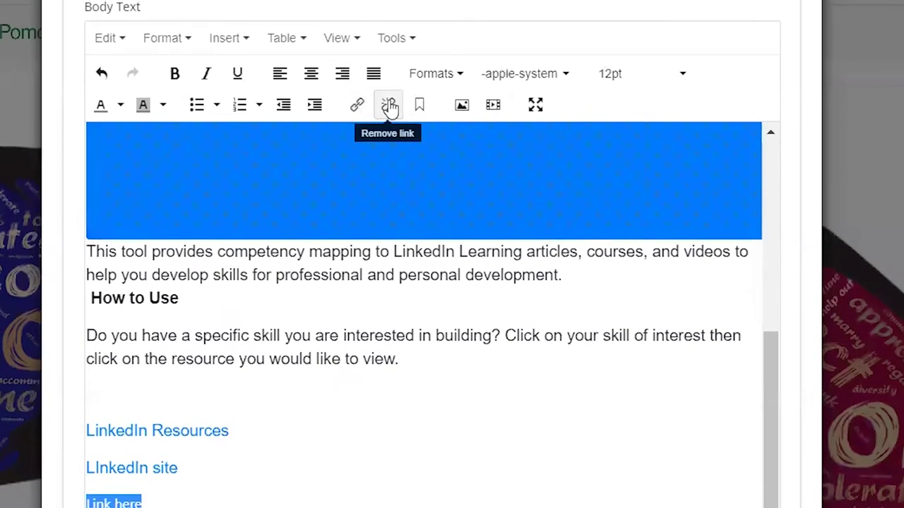
click(357, 106)
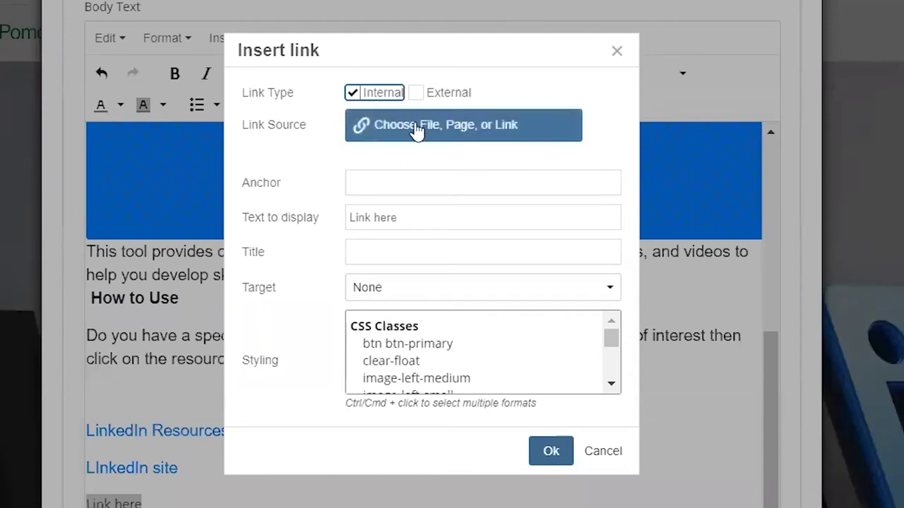
click(417, 94)
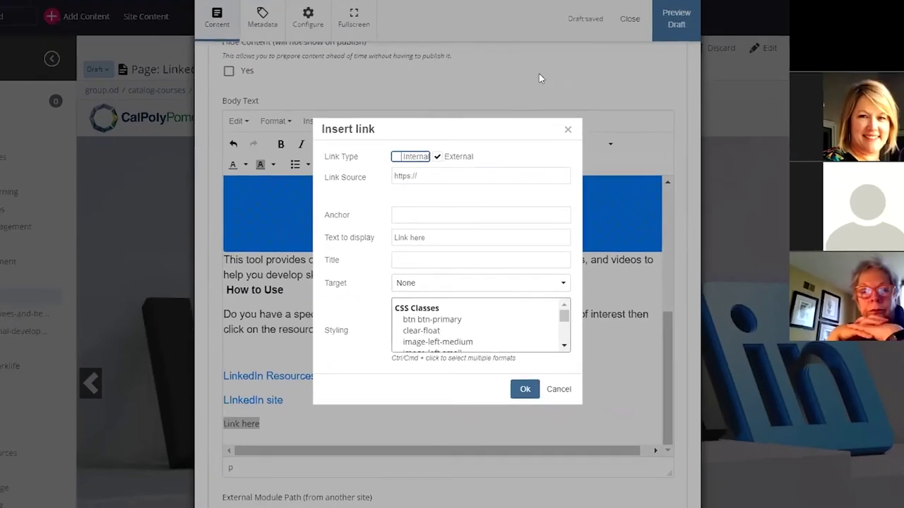
- Copy the web address of the LinkedIn Learning change management search page and return to the LinkedIn Learning page being edited in Cascade
click(505, 10)
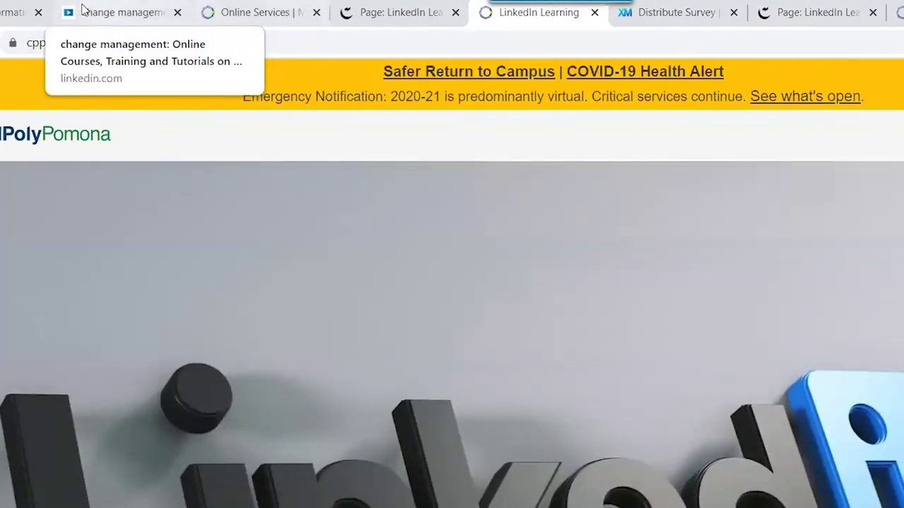
click(81, 10)
click(321, 42)
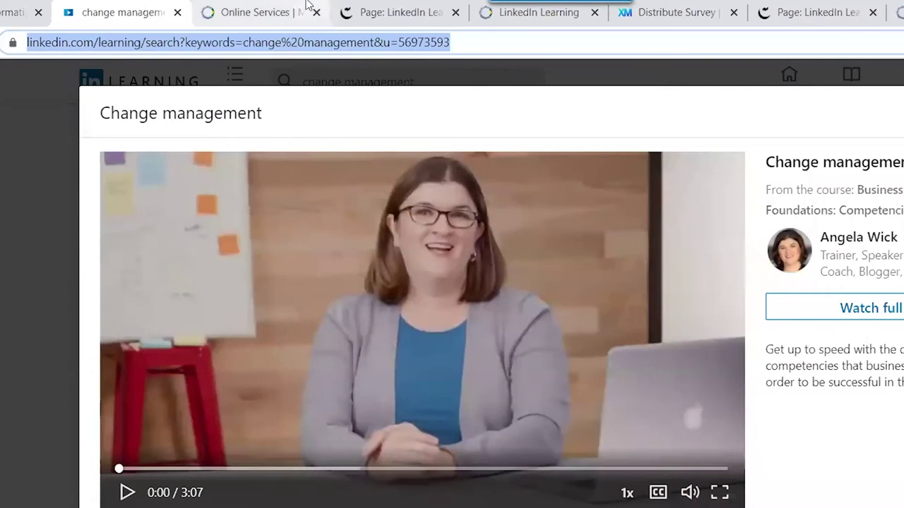
click(395, 11)
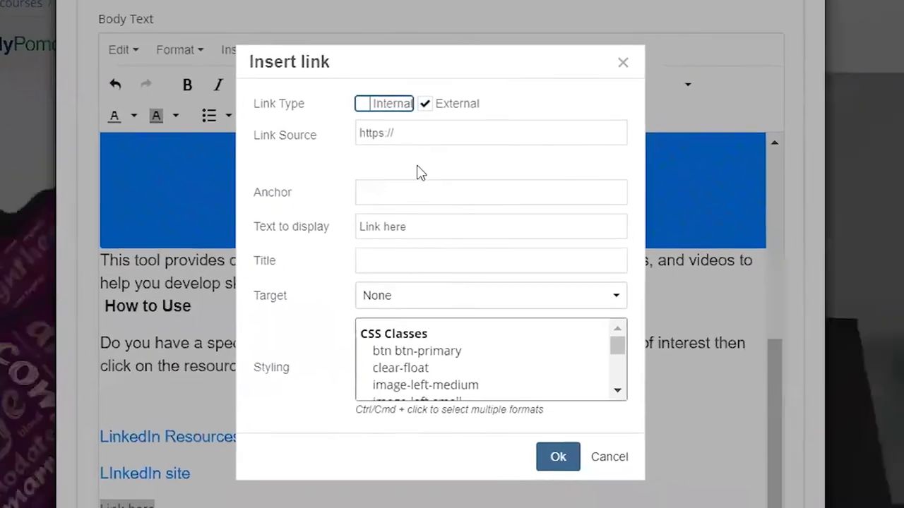
- Replace the link source with the copied change management address and insert the link on "Link here"
triple_click(532, 264)
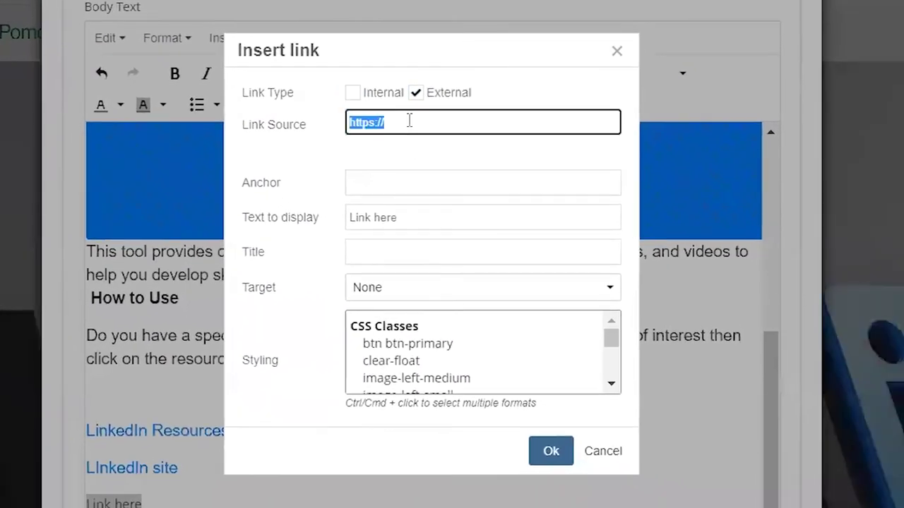
key(ctrl+v)
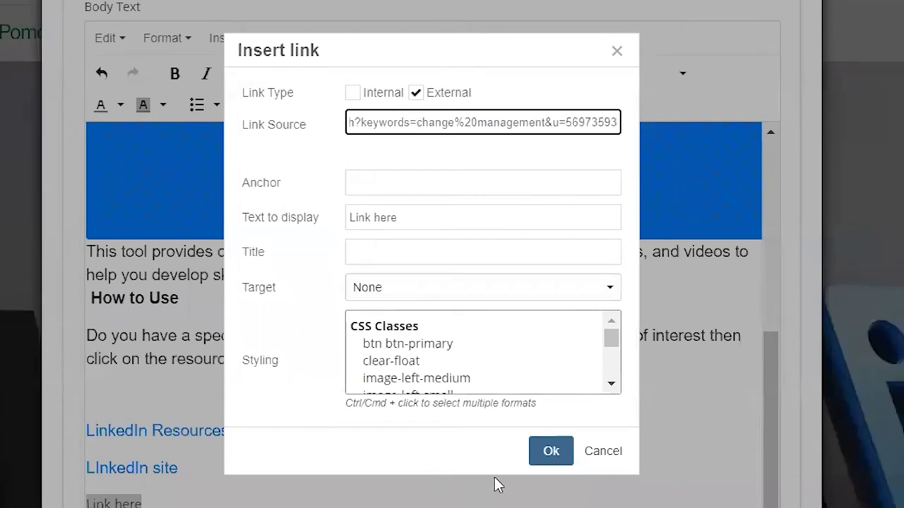
click(550, 450)
click(329, 446)
click(175, 474)
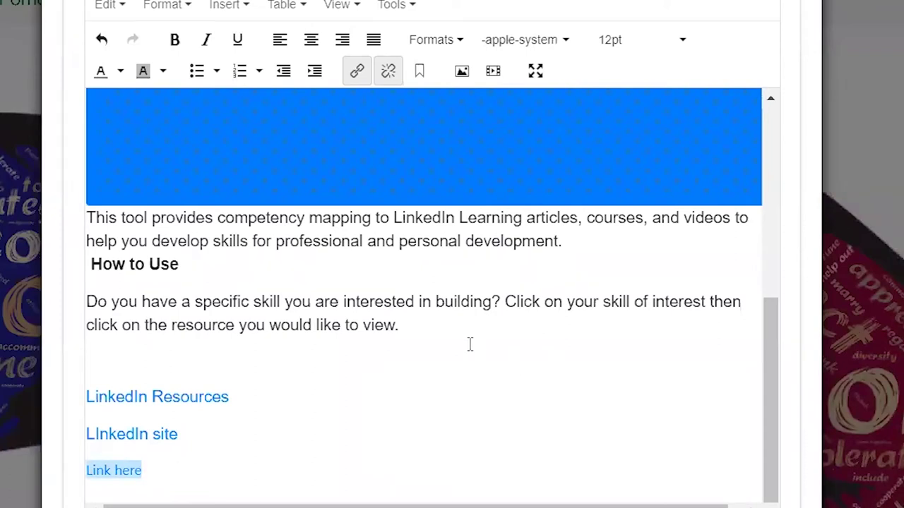
drag(406, 326, 44, 275)
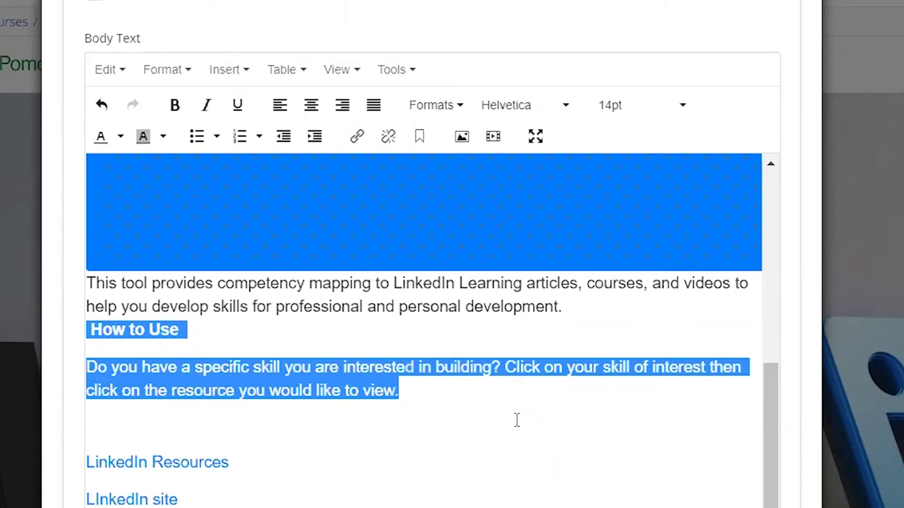
click(462, 139)
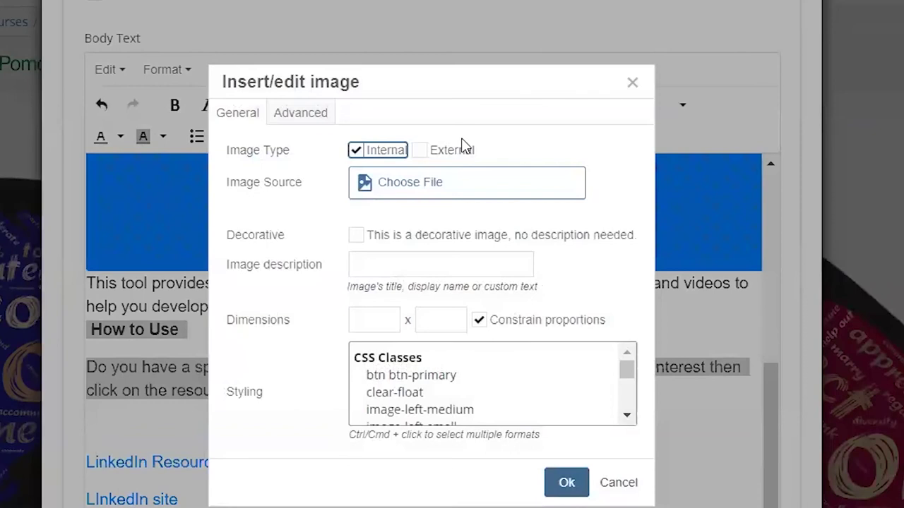
click(460, 186)
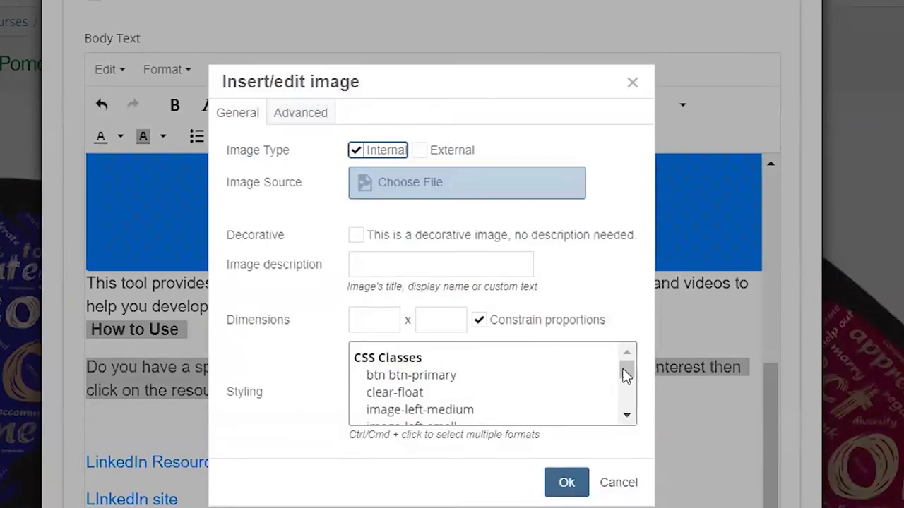
click(611, 484)
- Review the Body Text, preview the draft, and check the "Link here" link on the previewed page
scroll(586, 424, up, 5)
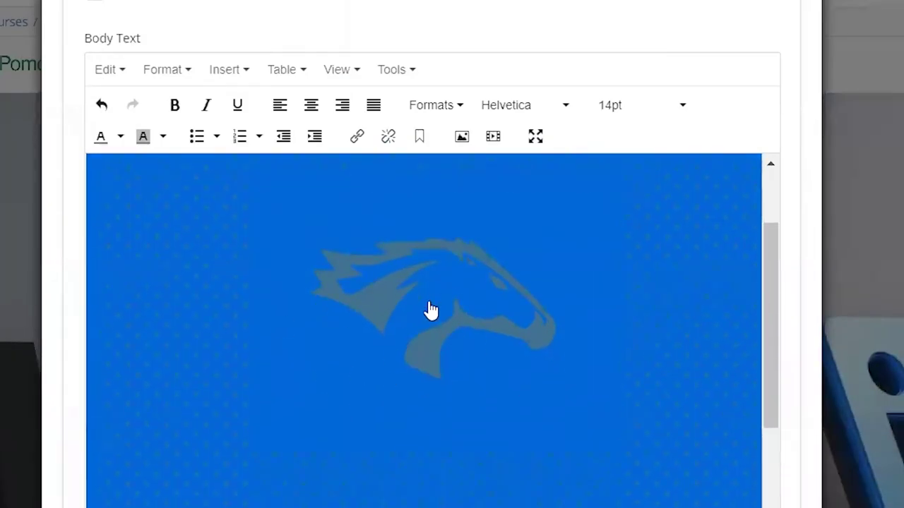
scroll(430, 311, down, 5)
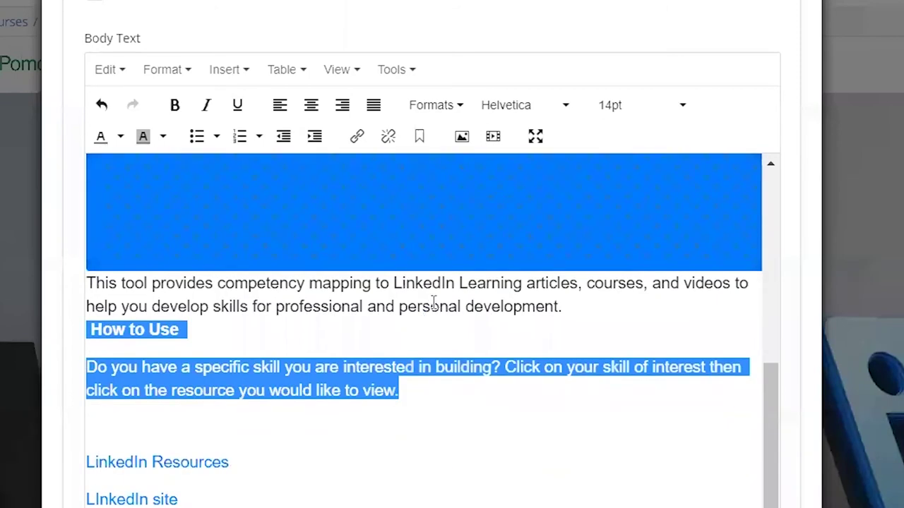
scroll(433, 302, up, 5)
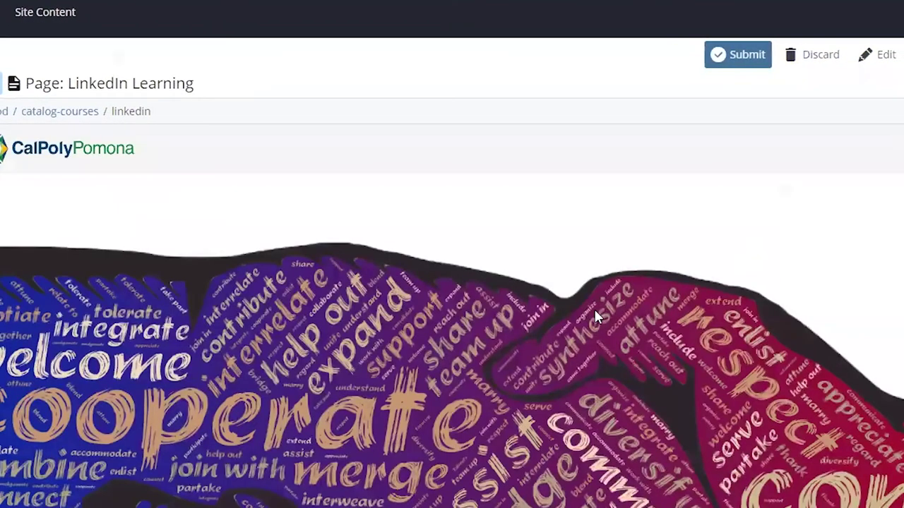
scroll(595, 316, down, 15)
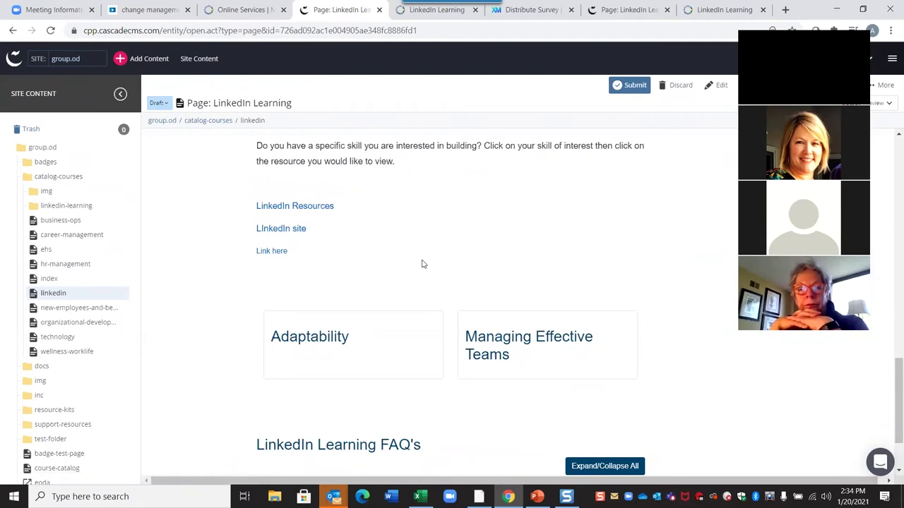
- Reopen the LinkedIn Learning page for editing and expand its LinkedIn Learning content area
click(719, 84)
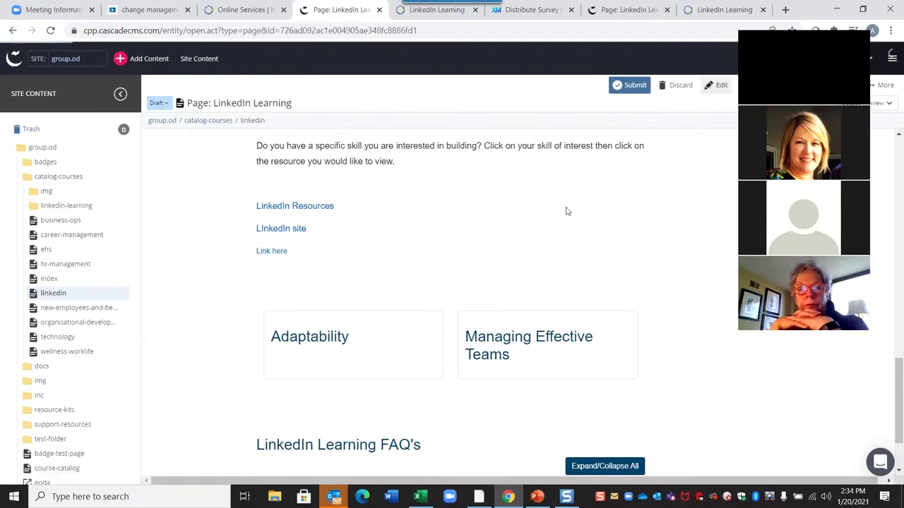
scroll(463, 233, down, 3)
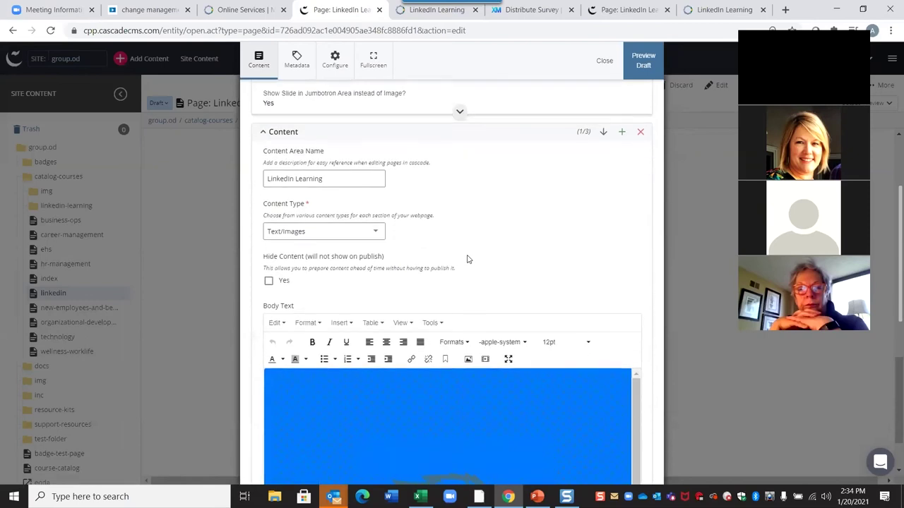
scroll(467, 258, up, 2)
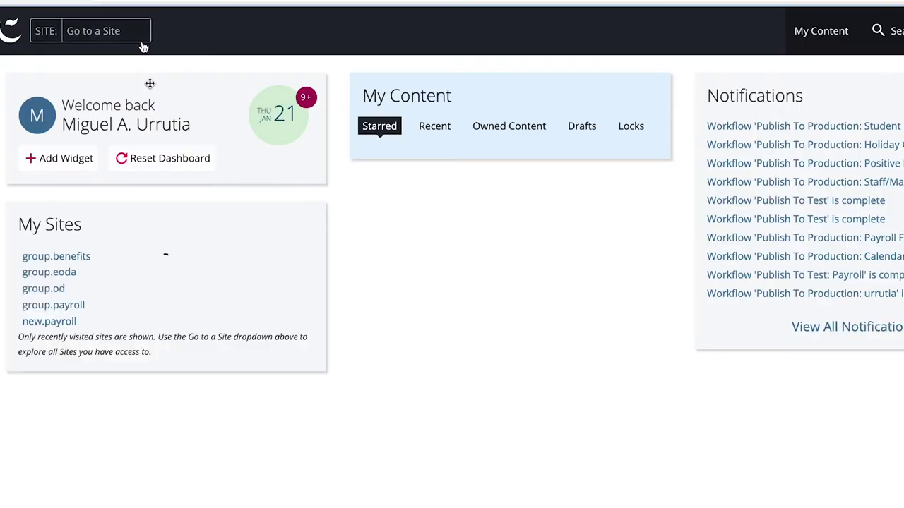
- Go to the group.od site and open vaccineconsentadministrationform.pdf from its docs folder
click(142, 45)
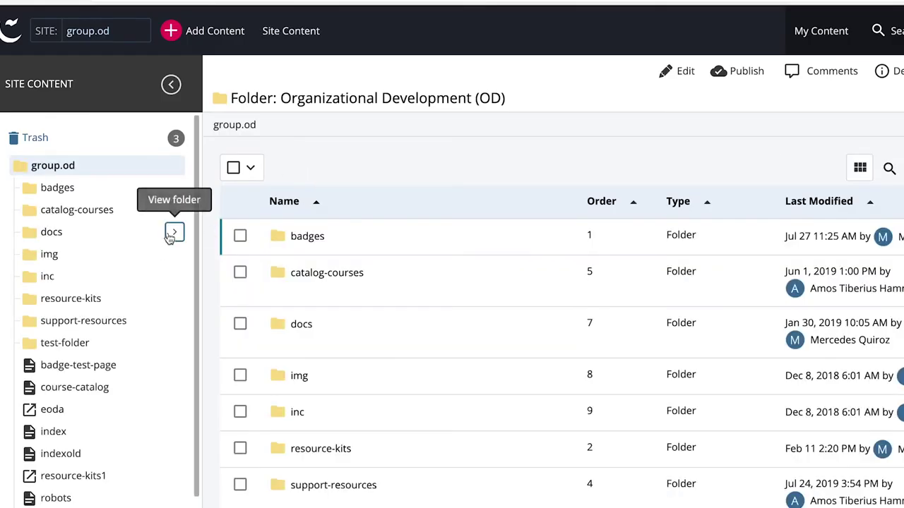
click(173, 232)
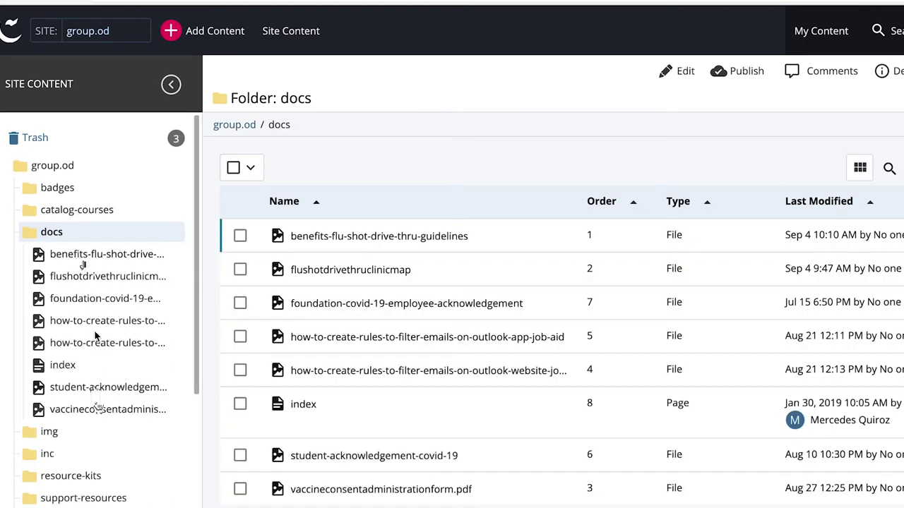
click(99, 409)
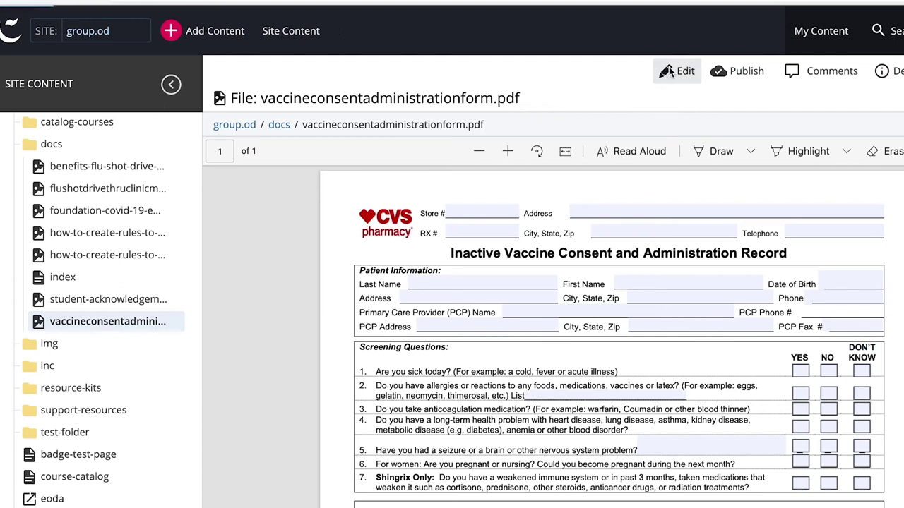
- Edit the PDF file and browse the computer's Downloads folder for a replacement file
click(667, 71)
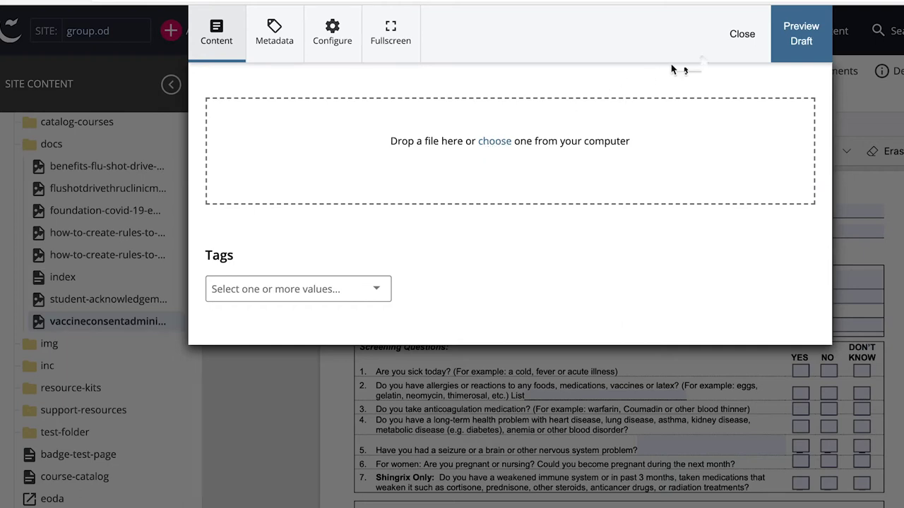
click(519, 144)
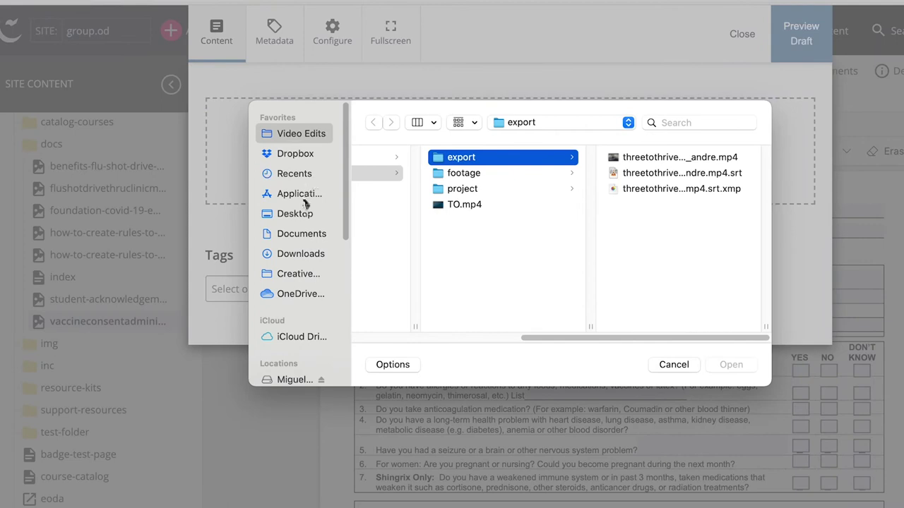
click(303, 254)
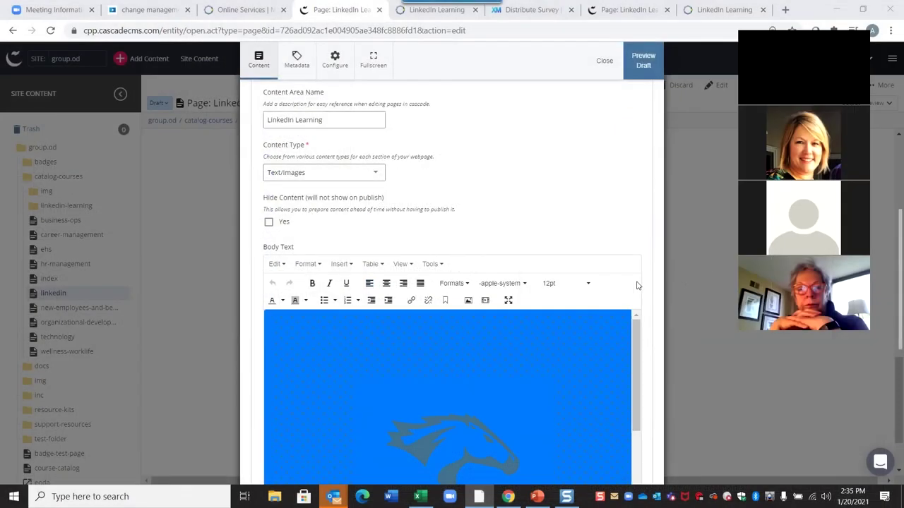
- Review the LinkedIn Learning content area's fields and Body Text, along with the Competencies and Question and Answer content areas
scroll(646, 266, down, 2)
scroll(647, 266, down, 3)
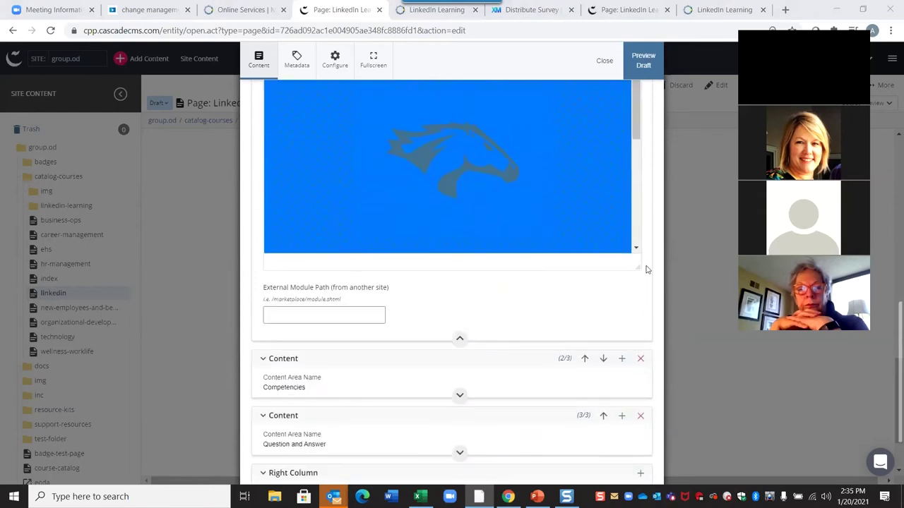
scroll(647, 268, up, 6)
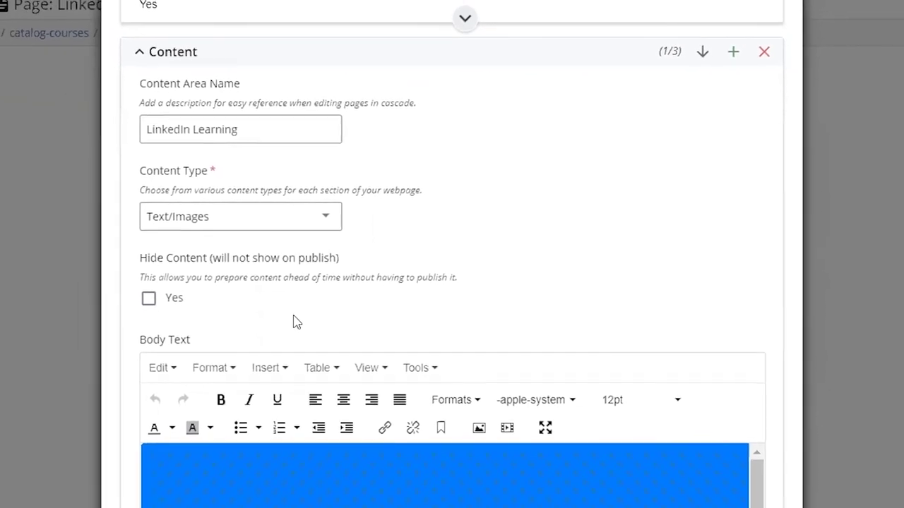
scroll(509, 273, down, 5)
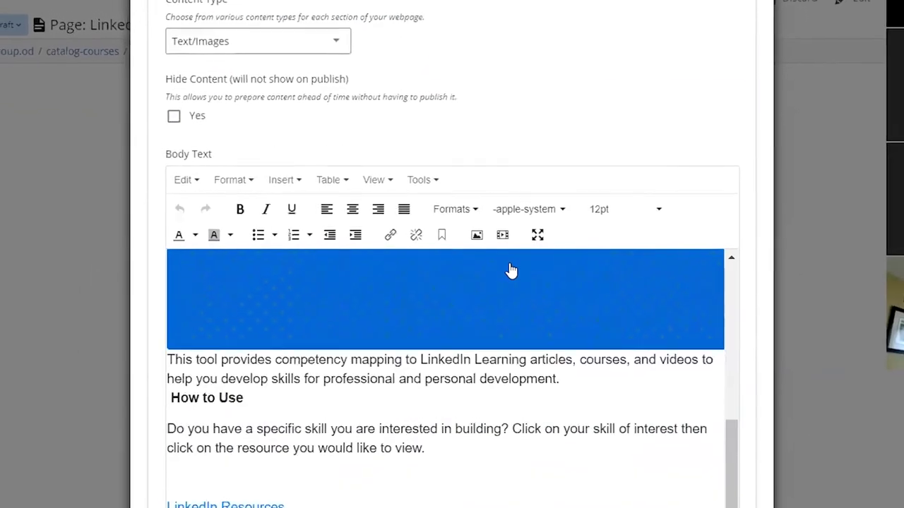
scroll(510, 408, down, 6)
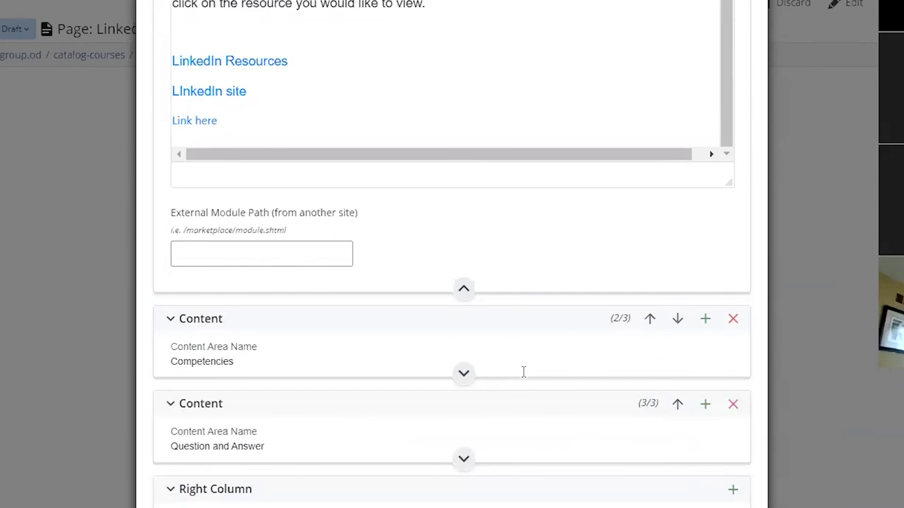
scroll(523, 375, up, 8)
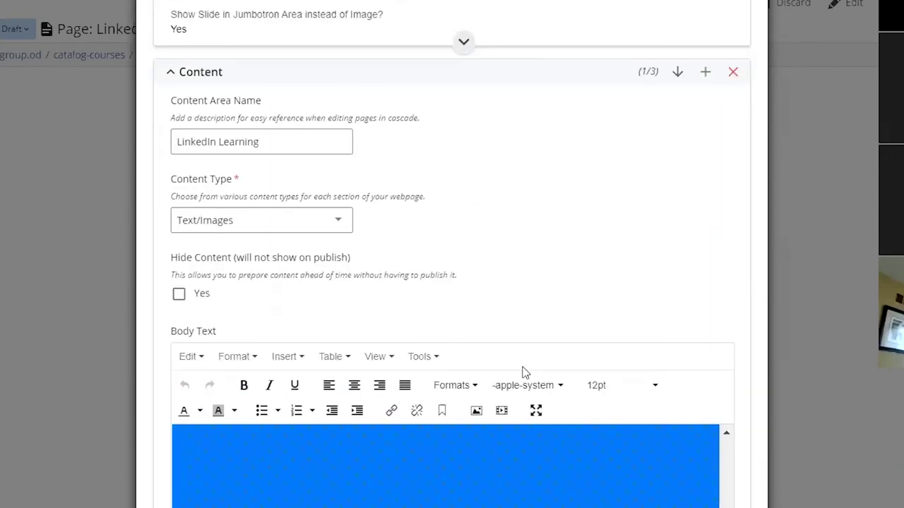
- Expand the Slideshow section to examine its jumbotron display and timing options, and collapse it again
scroll(525, 372, up, 3)
click(464, 218)
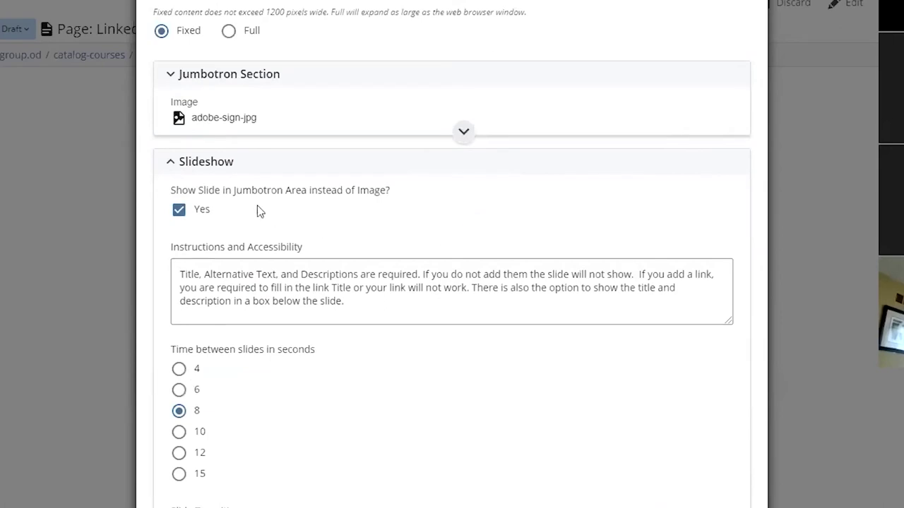
click(210, 162)
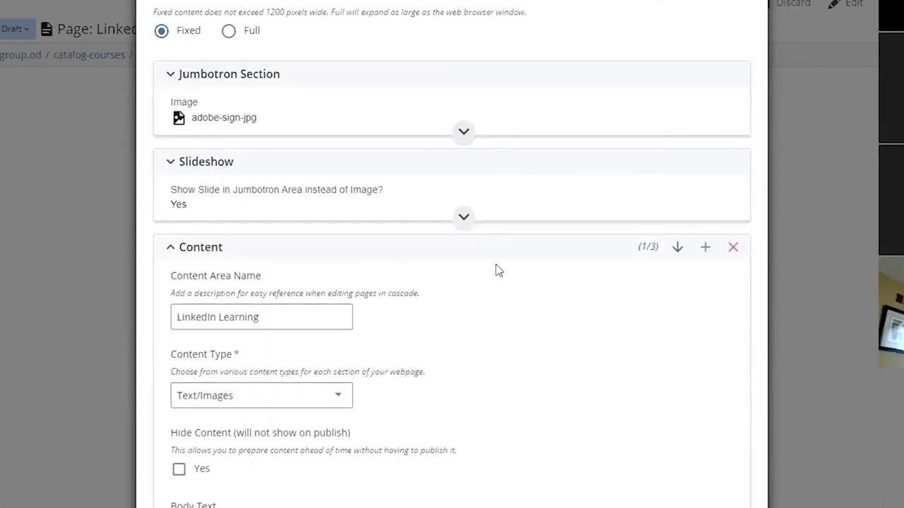
scroll(460, 284, down, 3)
scroll(233, 230, up, 3)
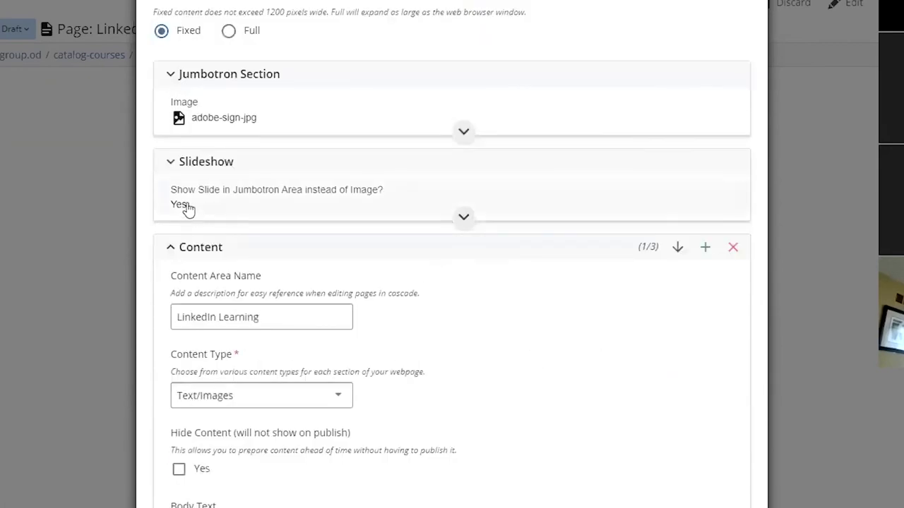
- Collapse the LinkedIn Learning content area and expand Question and Answer to examine its Accordion/FAQ options and question group
click(170, 247)
scroll(318, 263, down, 1)
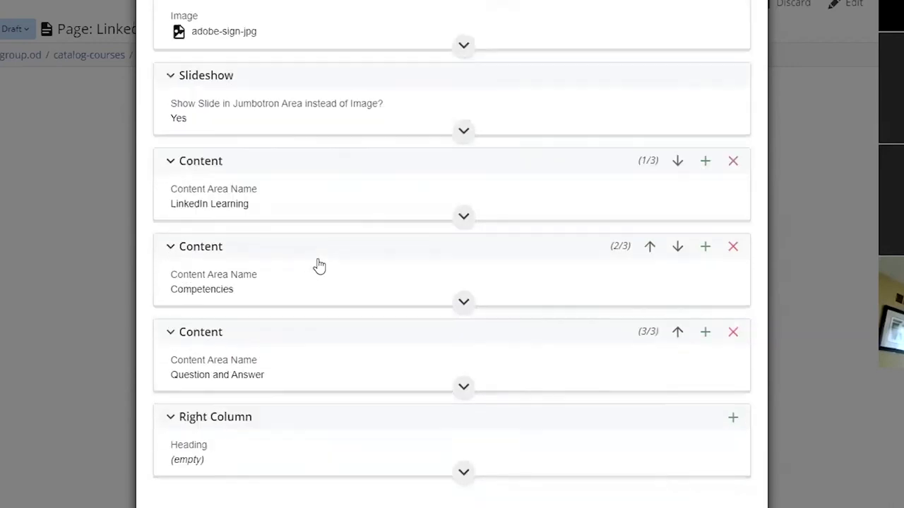
scroll(319, 265, down, 1)
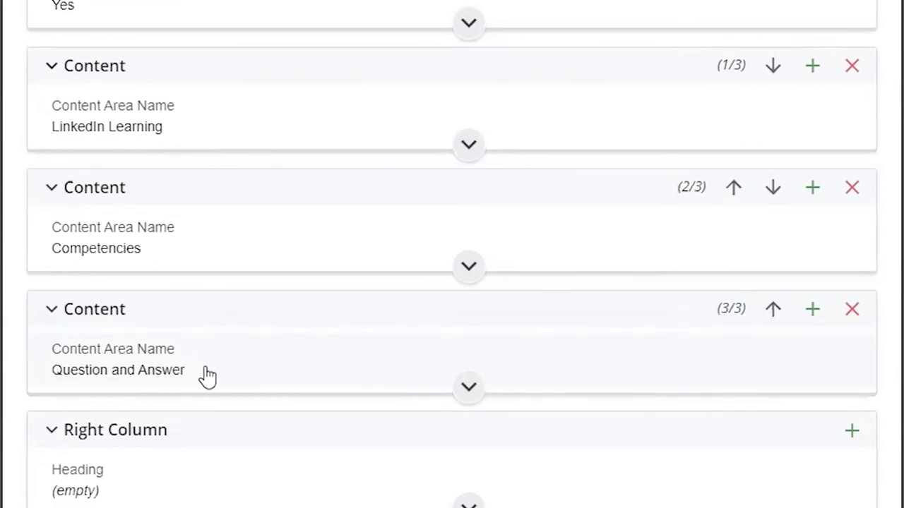
click(301, 369)
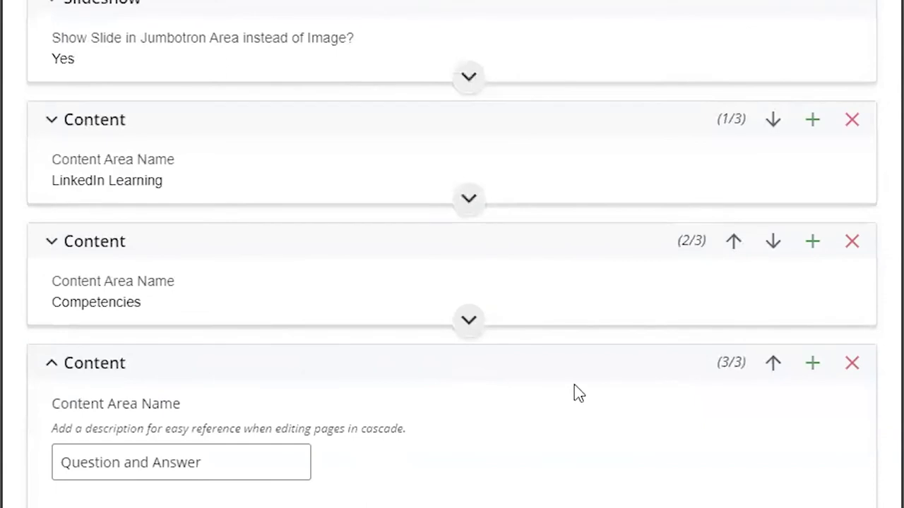
scroll(573, 394, down, 5)
click(225, 90)
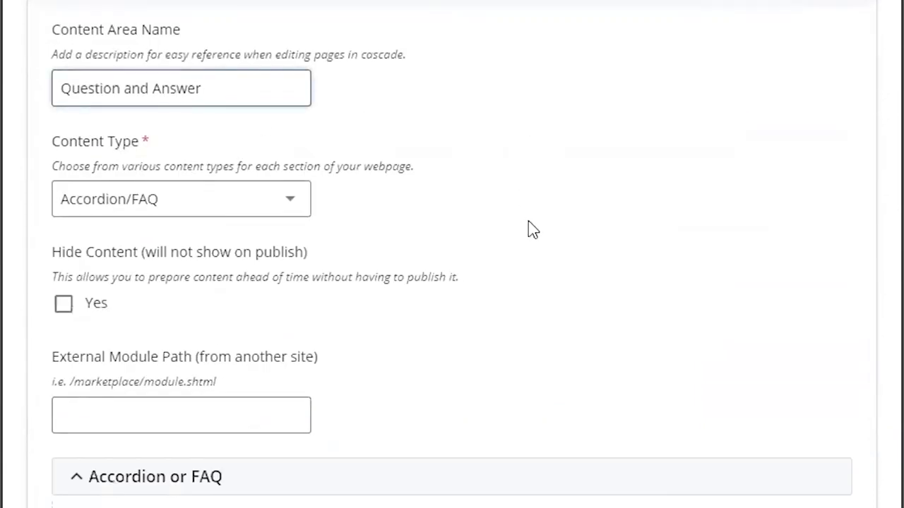
scroll(533, 230, down, 2)
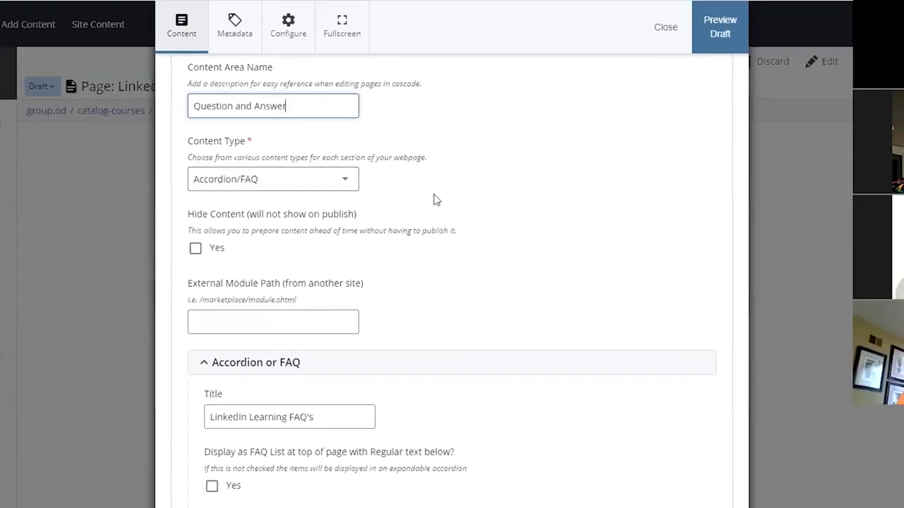
scroll(434, 199, down, 1)
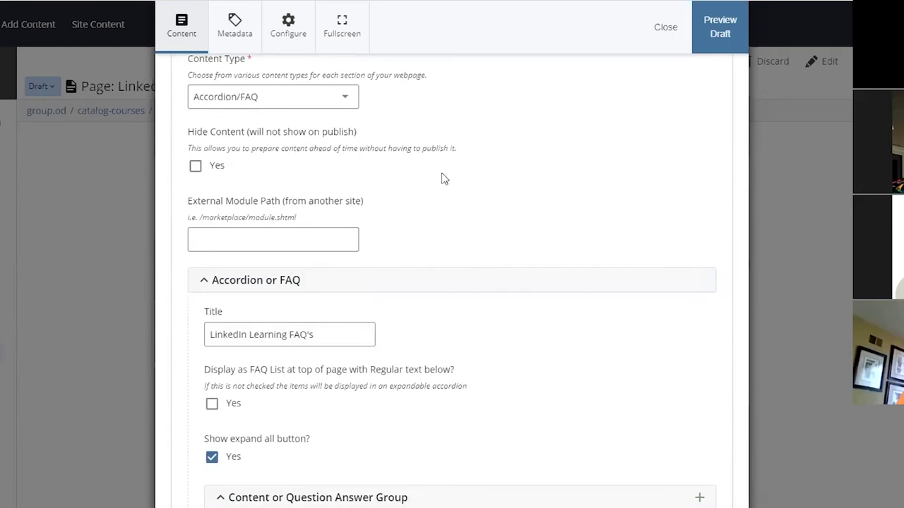
scroll(445, 176, down, 2)
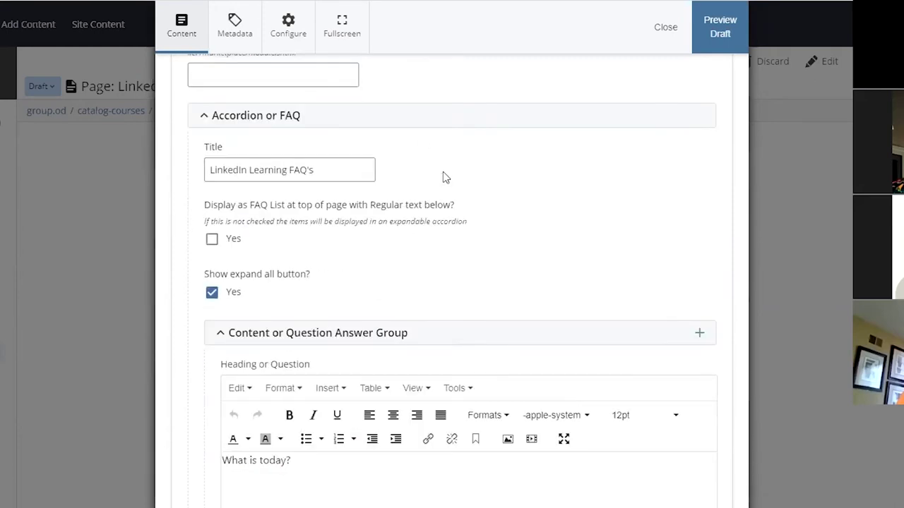
scroll(424, 169, down, 1)
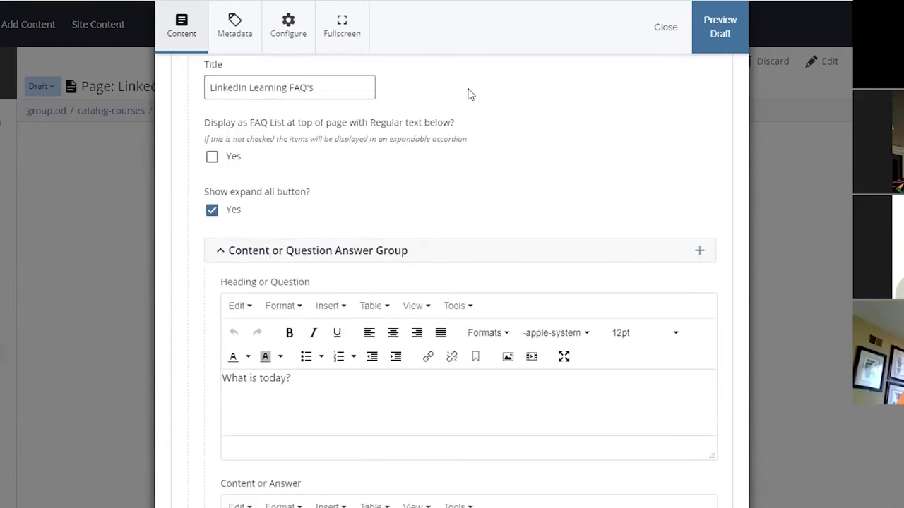
scroll(471, 92, down, 1)
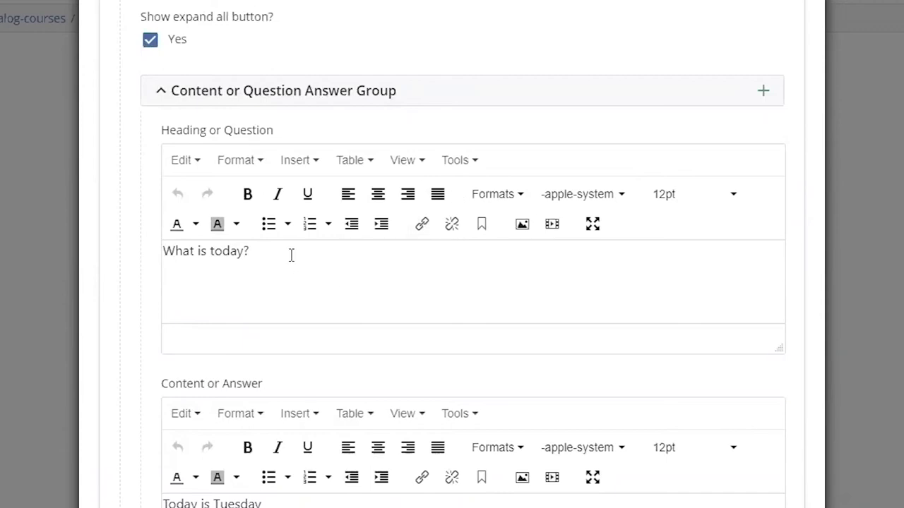
- Change the answer to "What is today?" so it reads "Today is Wednesday"
drag(291, 255, 159, 252)
click(254, 253)
scroll(277, 262, down, 3)
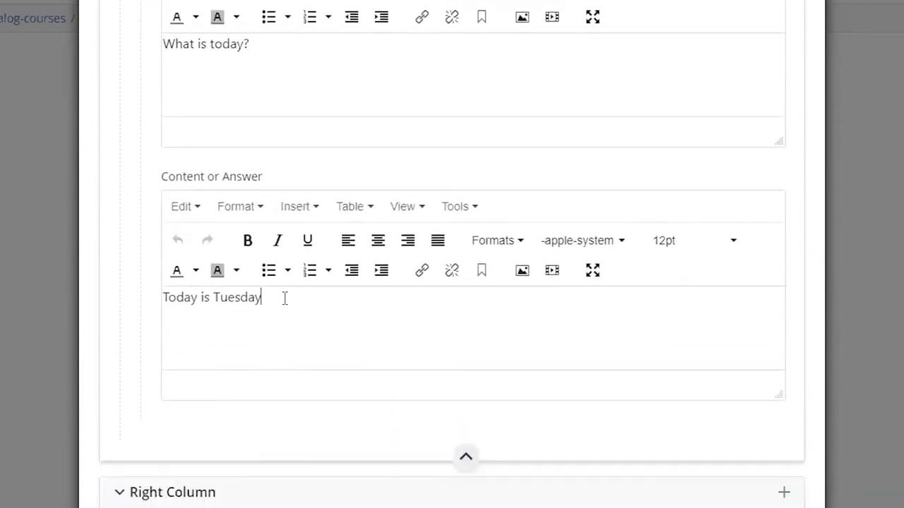
drag(285, 298, 161, 299)
double_click(234, 300)
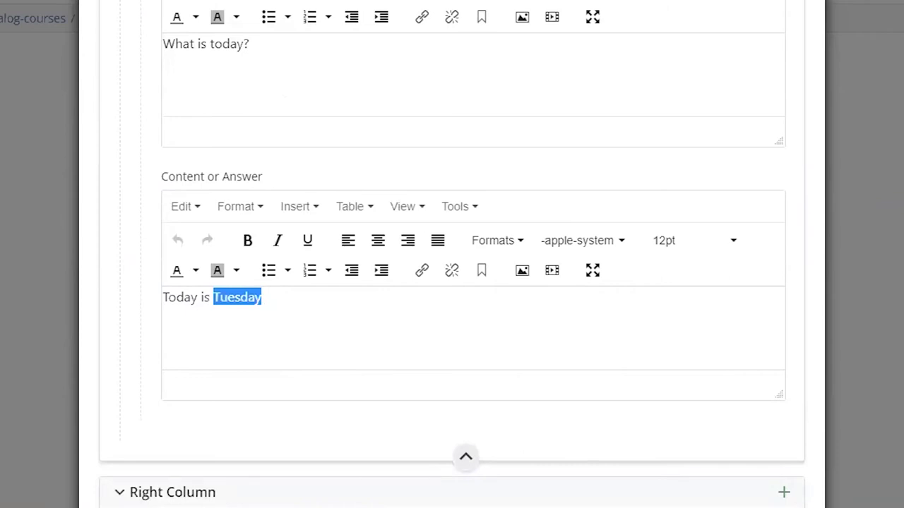
text(Wednesday)
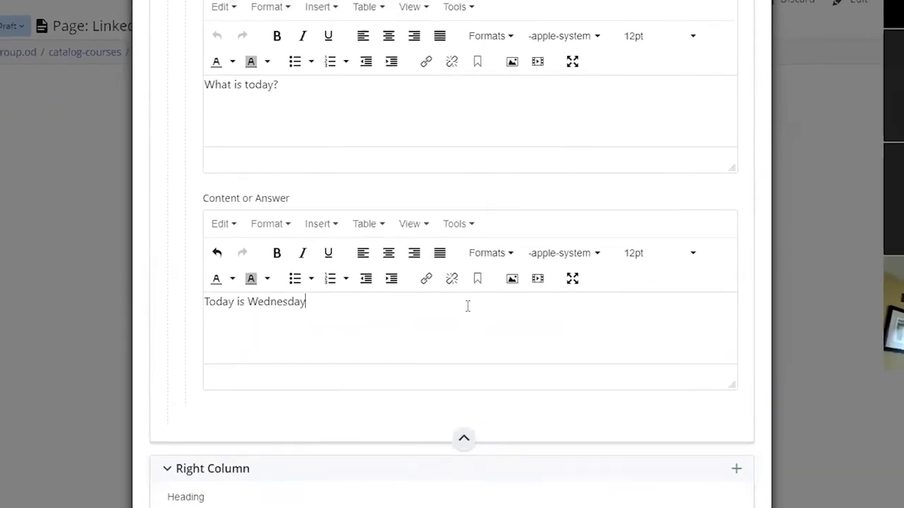
- Preview the page draft and expand the LinkedIn Learning FAQ's accordion to check the question and its answer
scroll(466, 307, up, 5)
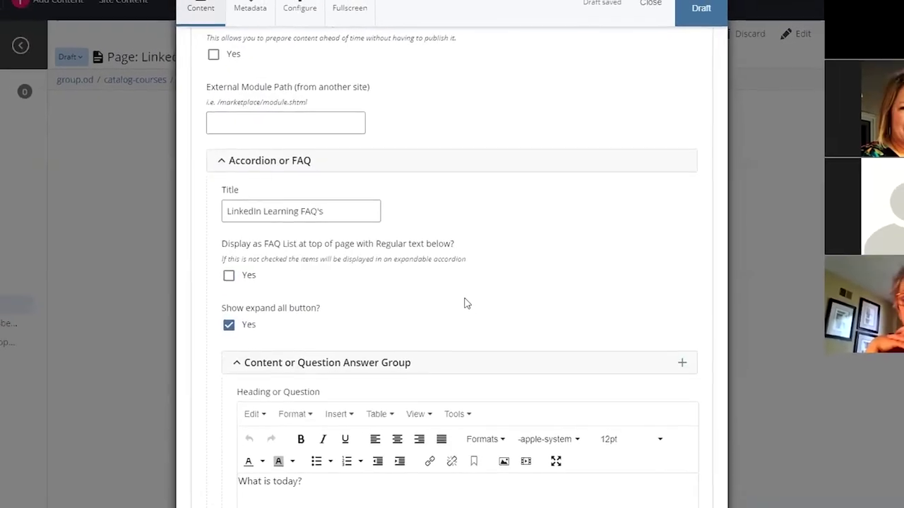
scroll(464, 304, down, 3)
scroll(465, 301, down, 4)
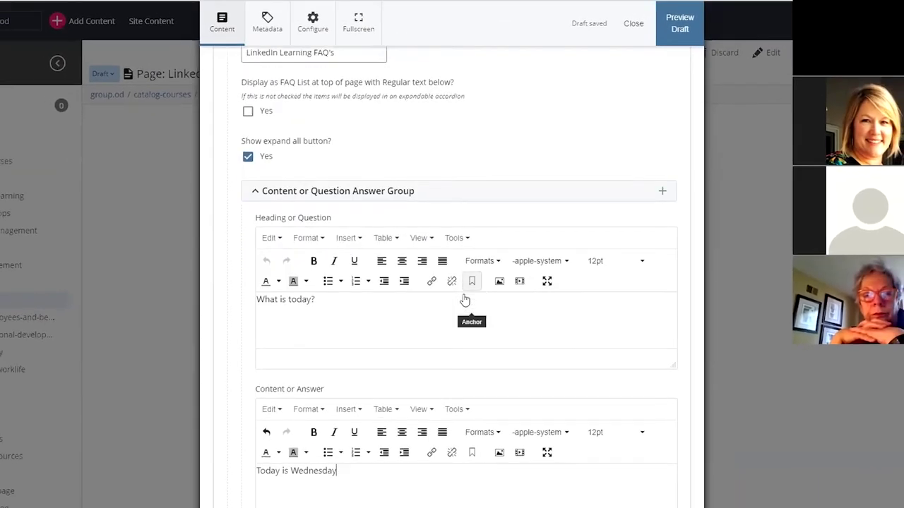
scroll(462, 295, up, 4)
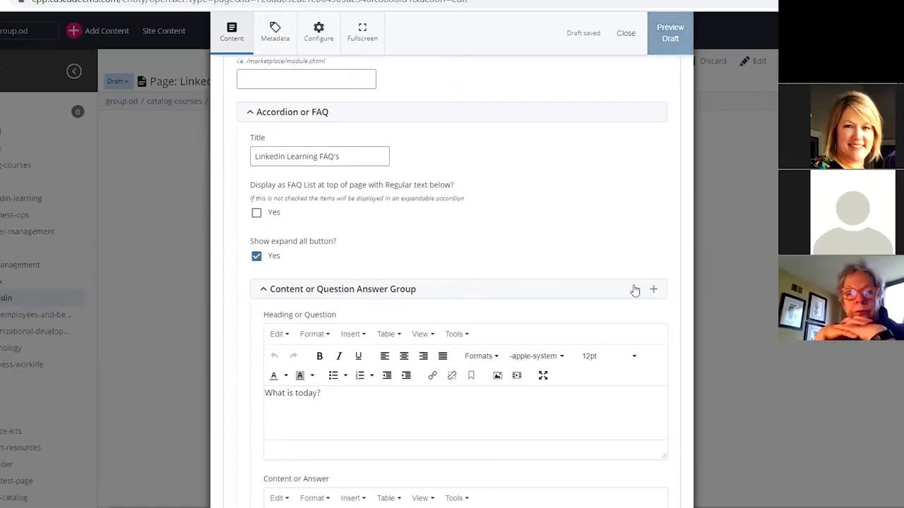
key(Escape)
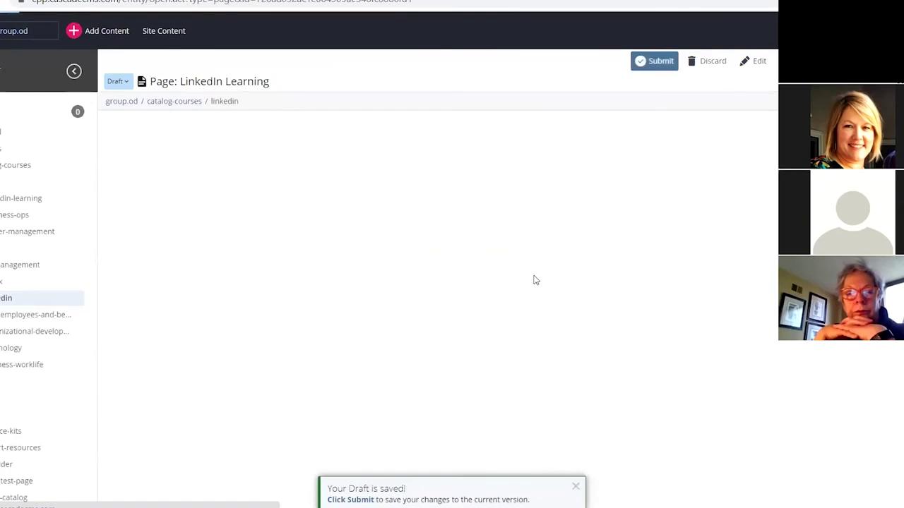
scroll(533, 278, down, 5)
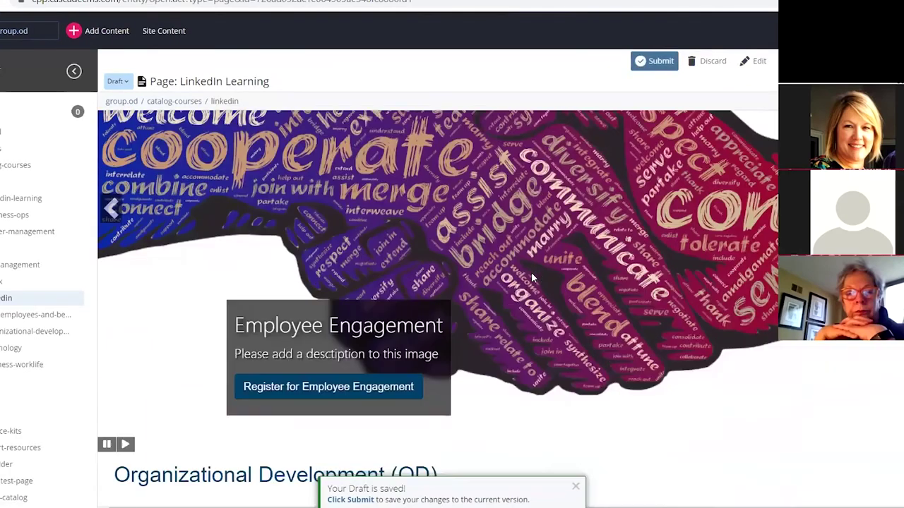
scroll(533, 278, down, 10)
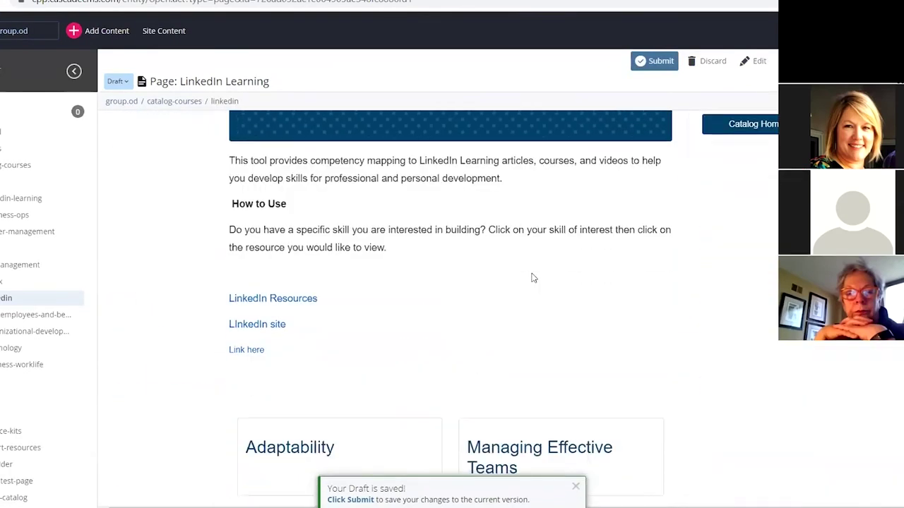
scroll(533, 278, down, 1)
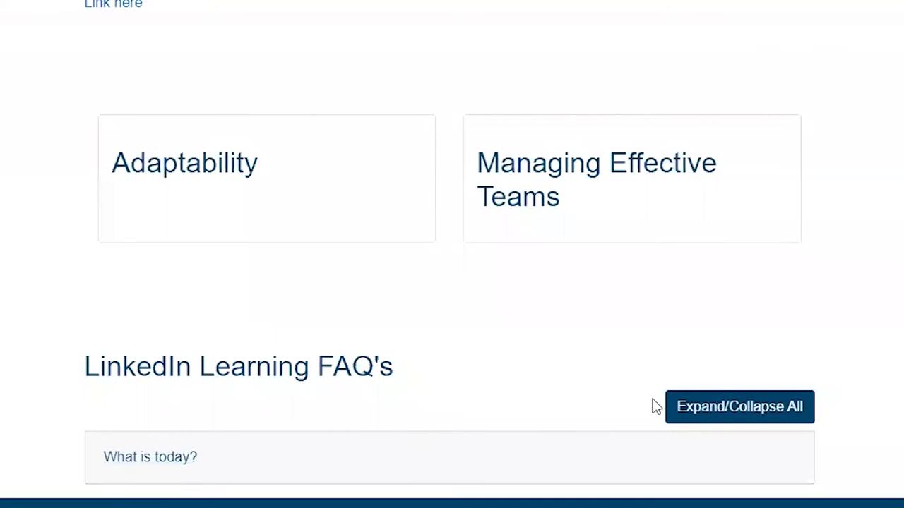
click(711, 422)
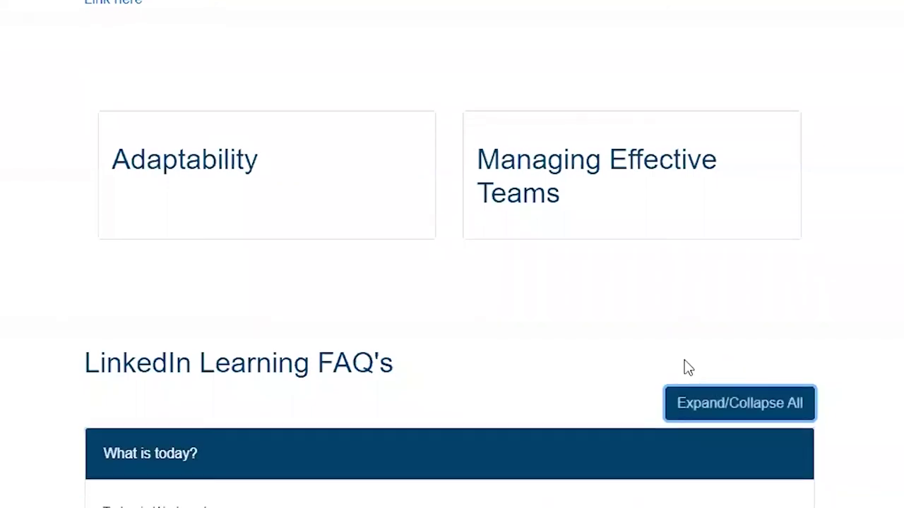
scroll(423, 353, down, 1)
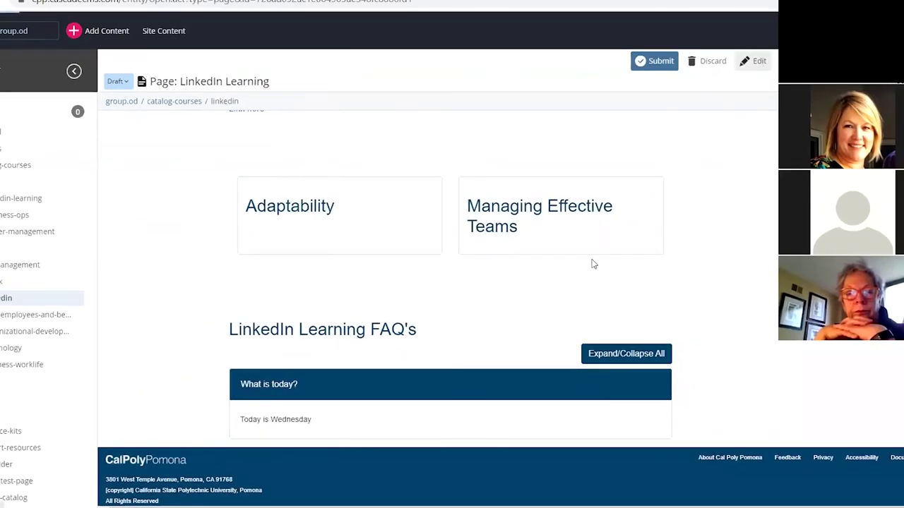
- Reopen the LinkedIn Learning page for editing and examine its section list and the Competencies content area's Cards settings
click(507, 282)
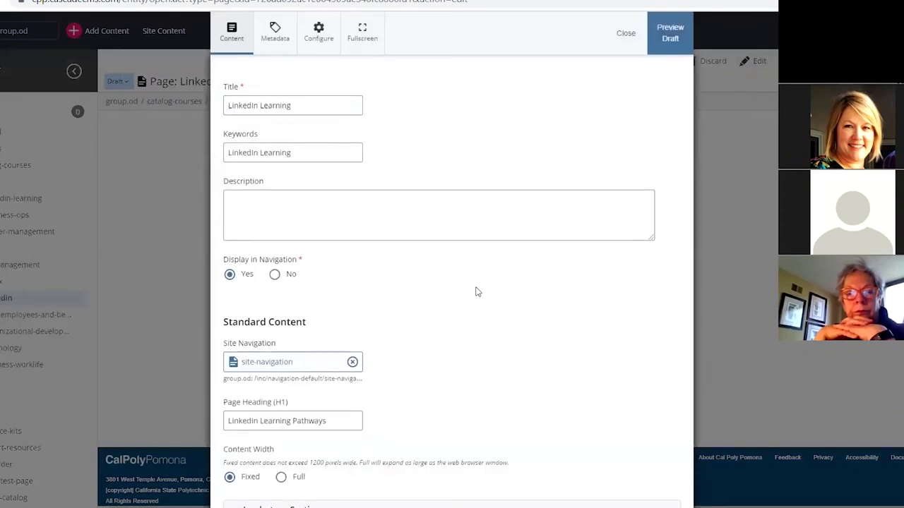
scroll(467, 328, down, 6)
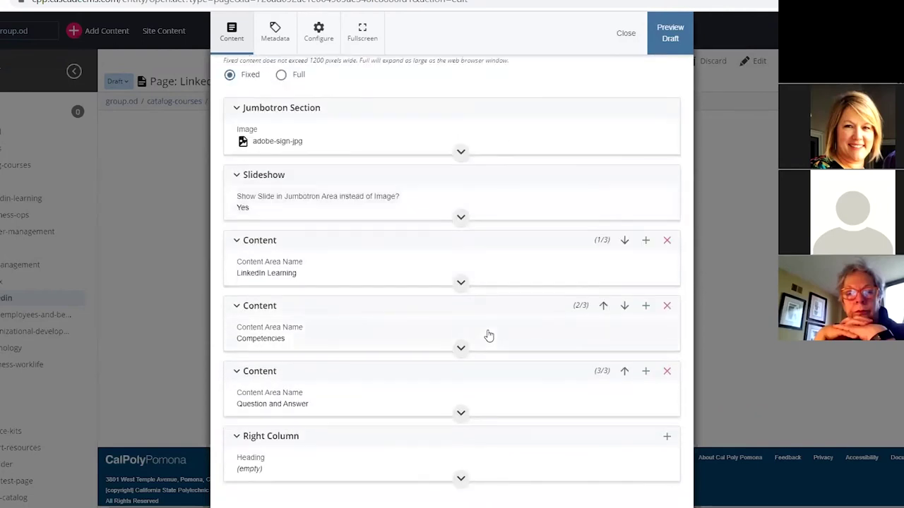
scroll(492, 338, down, 1)
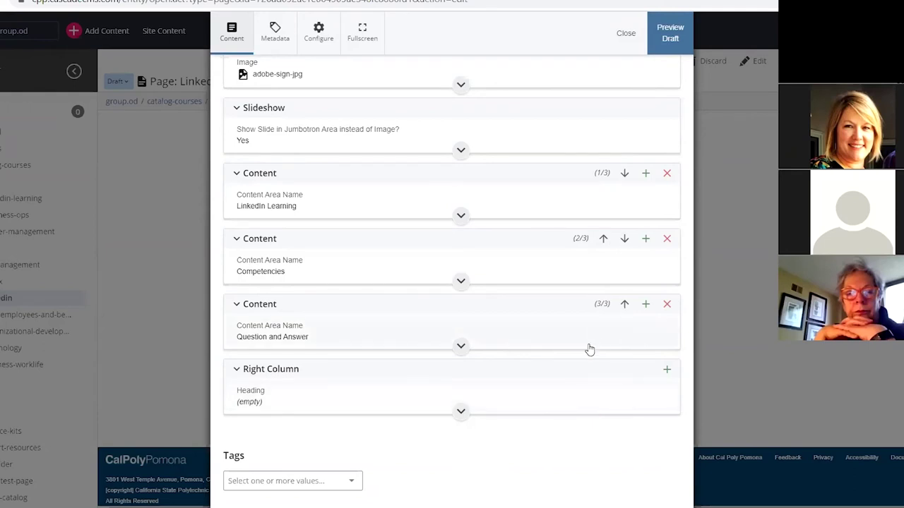
scroll(590, 350, up, 3)
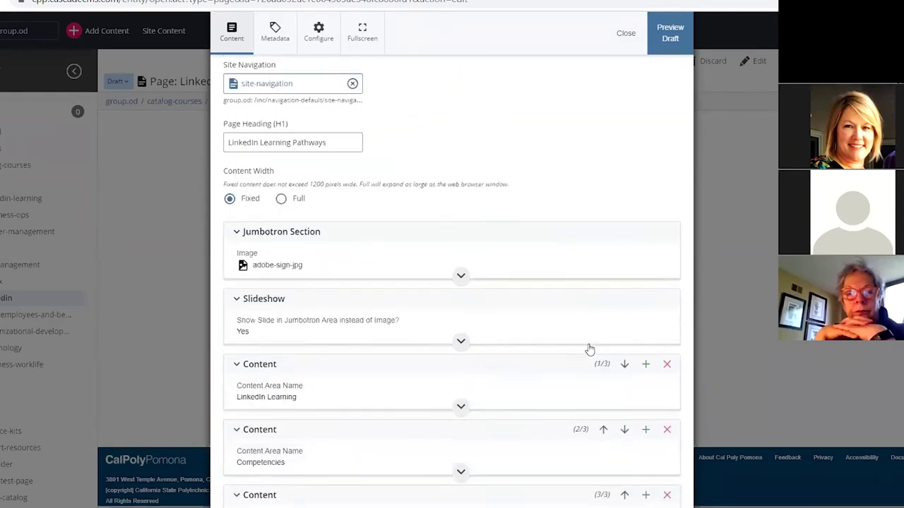
scroll(590, 350, down, 1)
scroll(590, 350, down, 2)
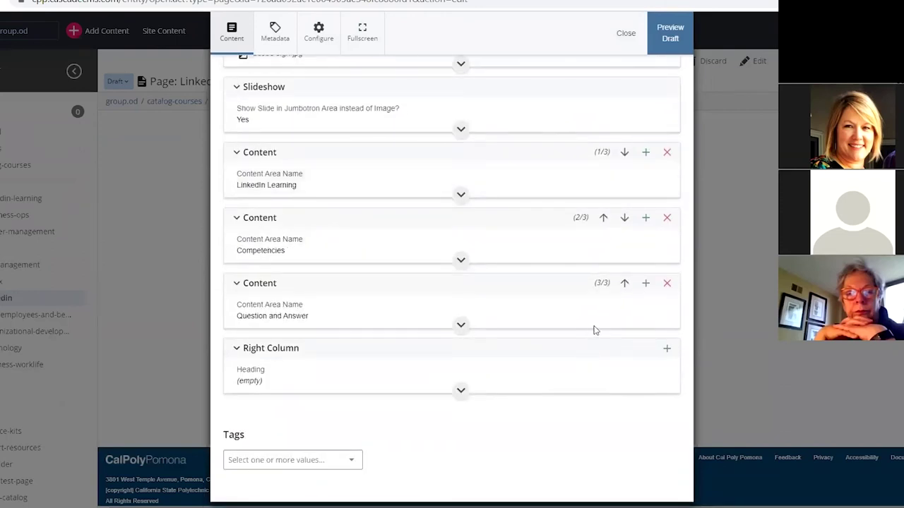
click(350, 241)
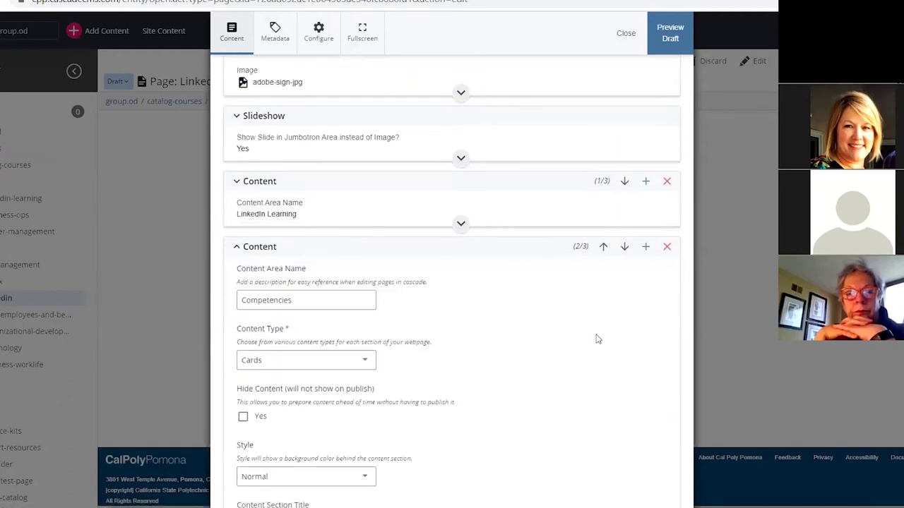
scroll(562, 309, down, 2)
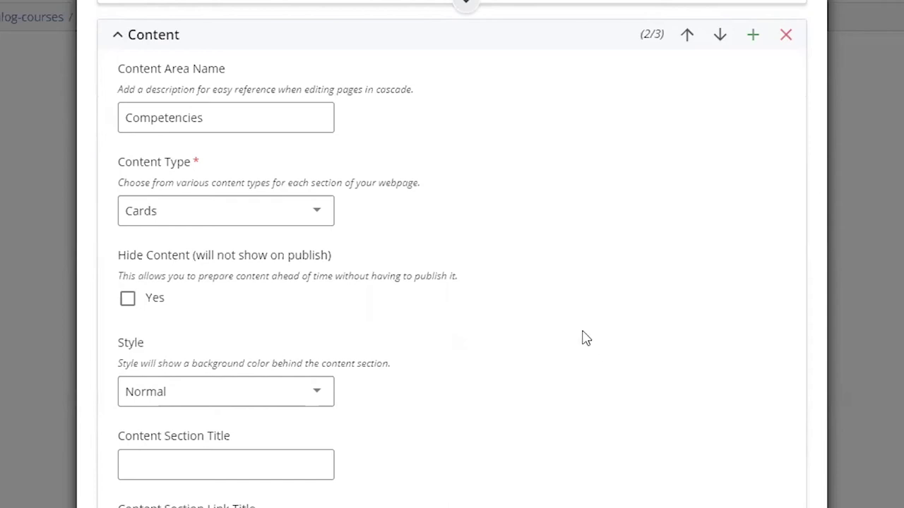
- Look over the published LinkedIn Learning page and open the site's Course Catalog page to view its course cards
click(461, 261)
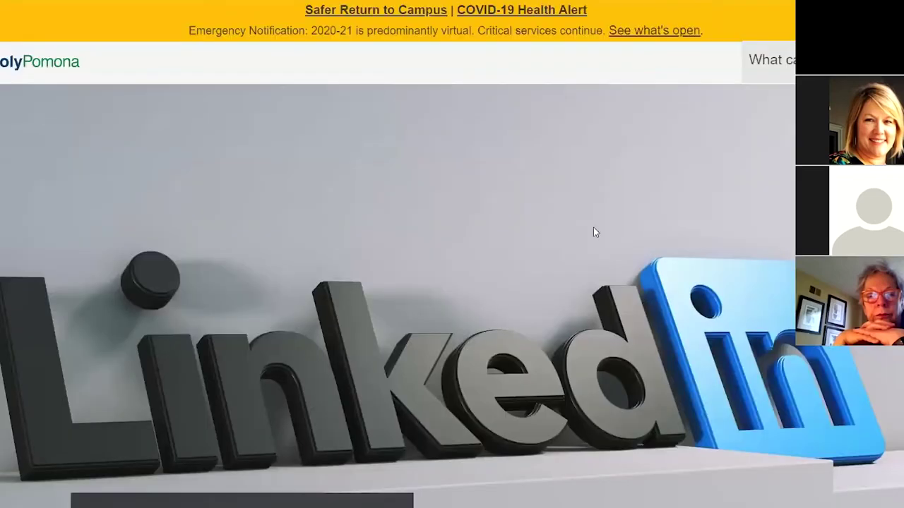
scroll(595, 225, down, 5)
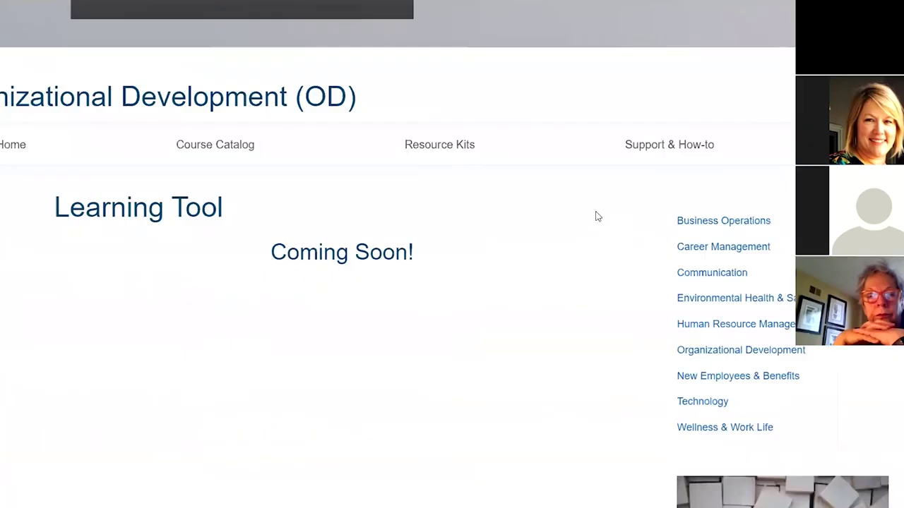
scroll(595, 212, up, 2)
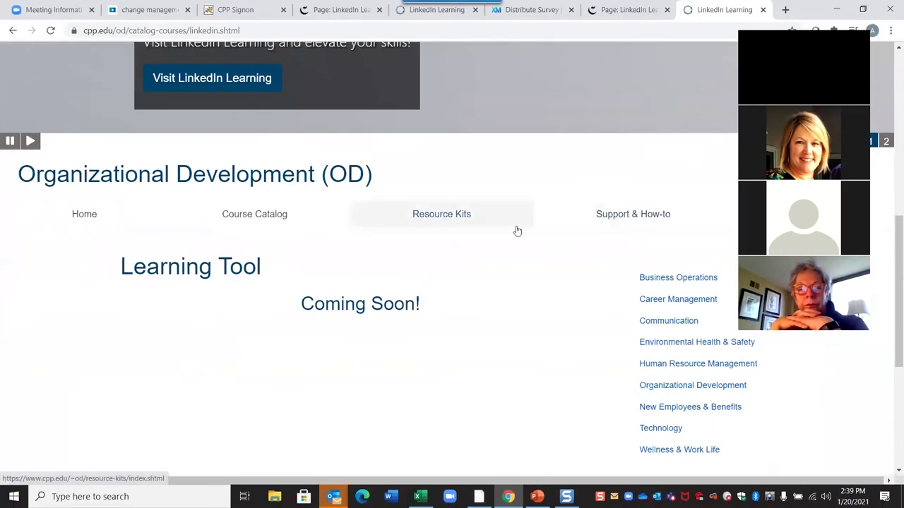
scroll(517, 230, up, 6)
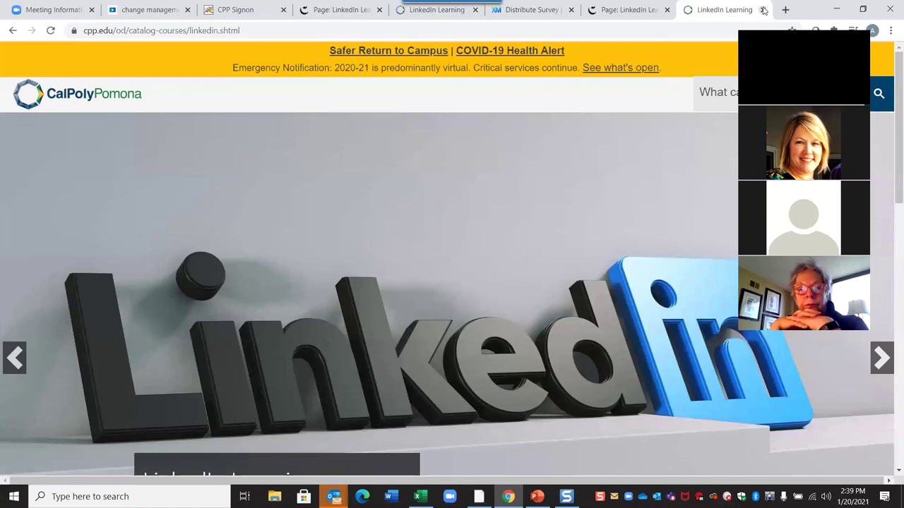
scroll(627, 184, down, 5)
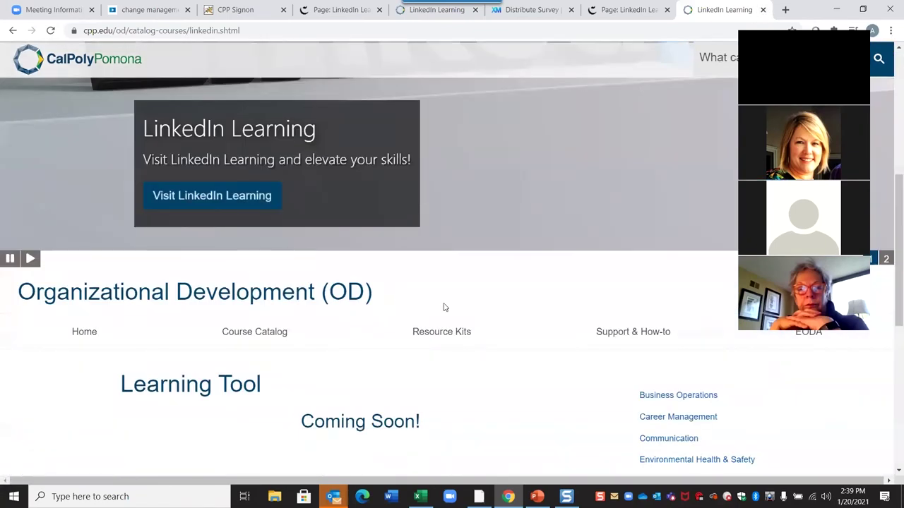
click(273, 336)
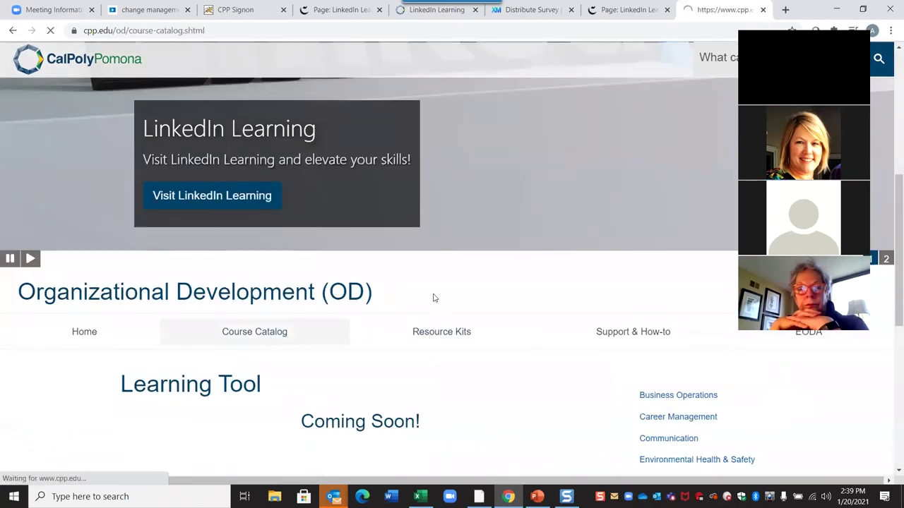
scroll(607, 139, down, 2)
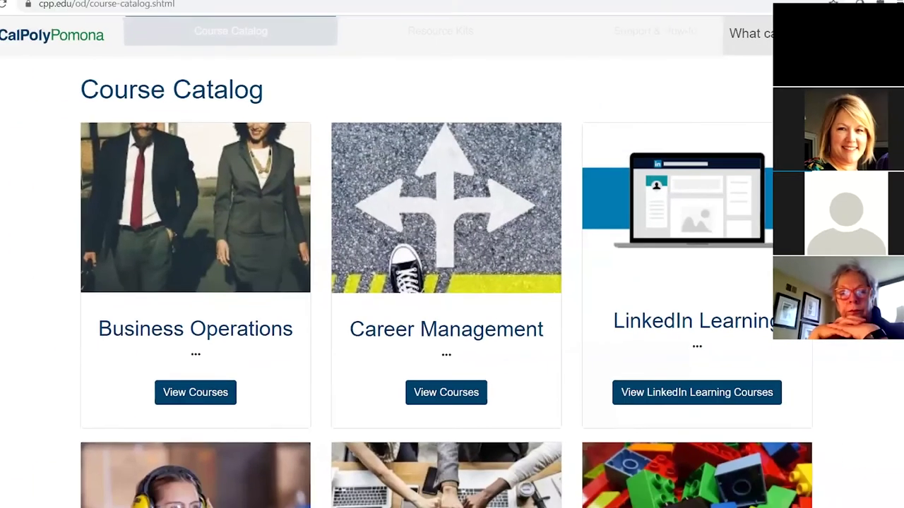
- Return to the LinkedIn Learning page's editor and briefly expand the LinkedIn Learning content area to check its content type and body text, leaving it collapsed
click(436, 10)
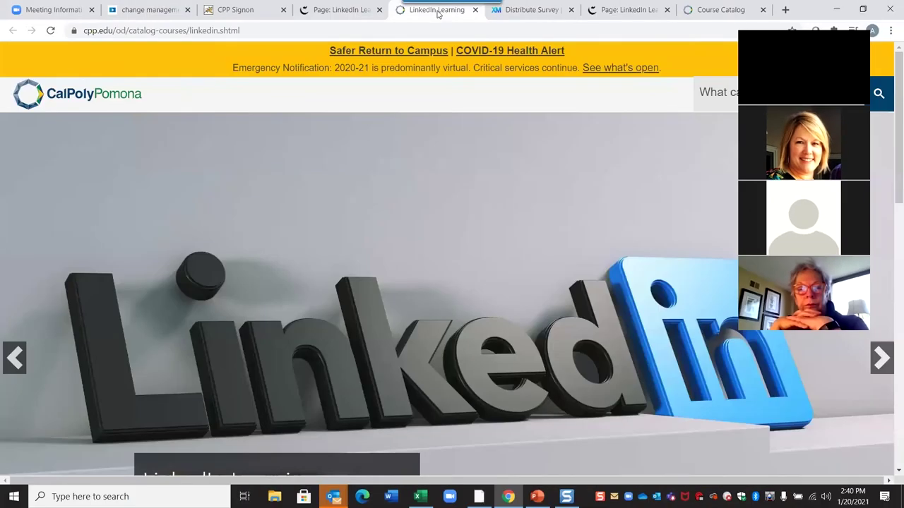
click(341, 10)
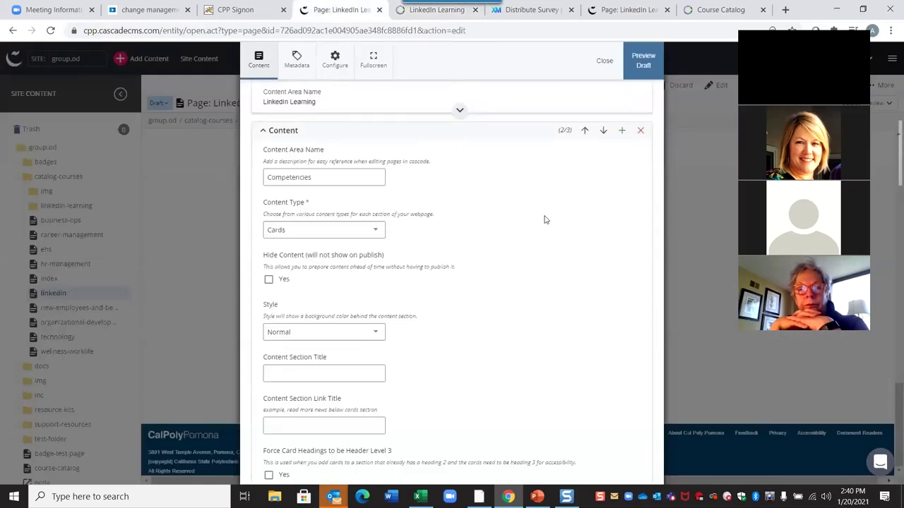
scroll(545, 220, down, 1)
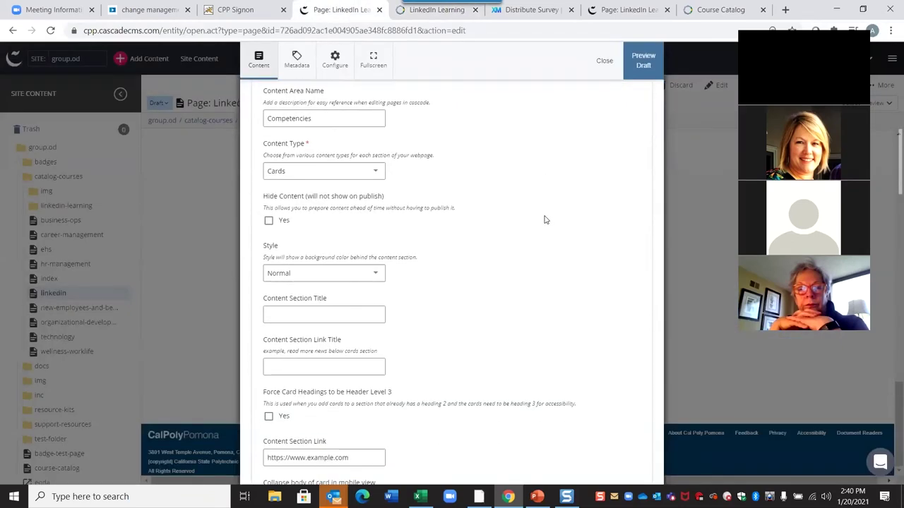
scroll(544, 220, up, 1)
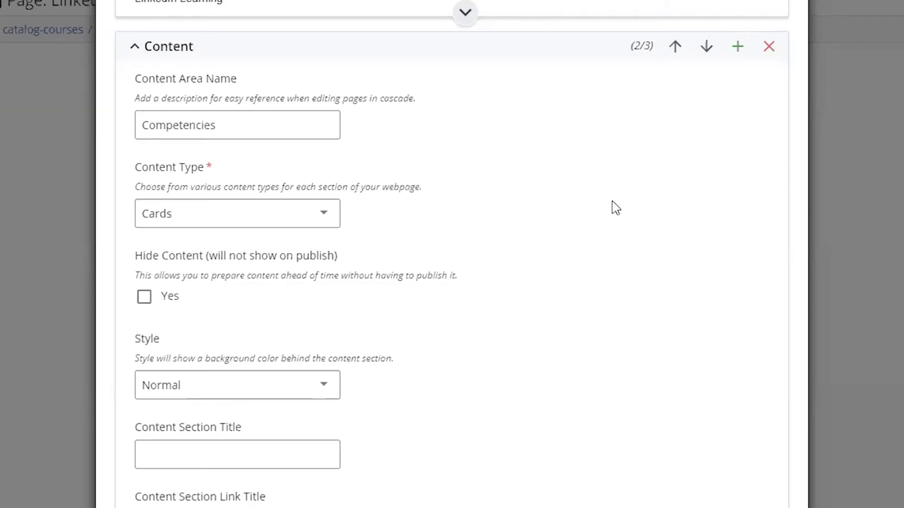
scroll(611, 207, up, 1)
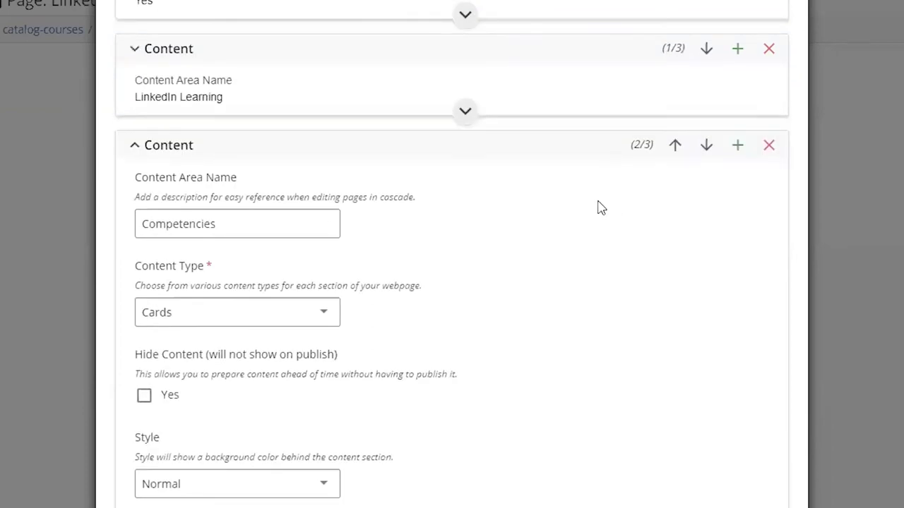
click(465, 115)
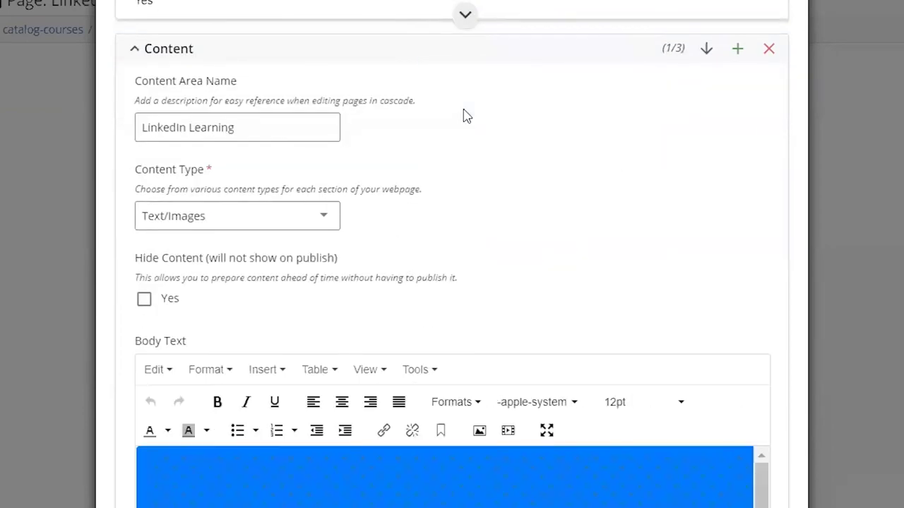
click(156, 51)
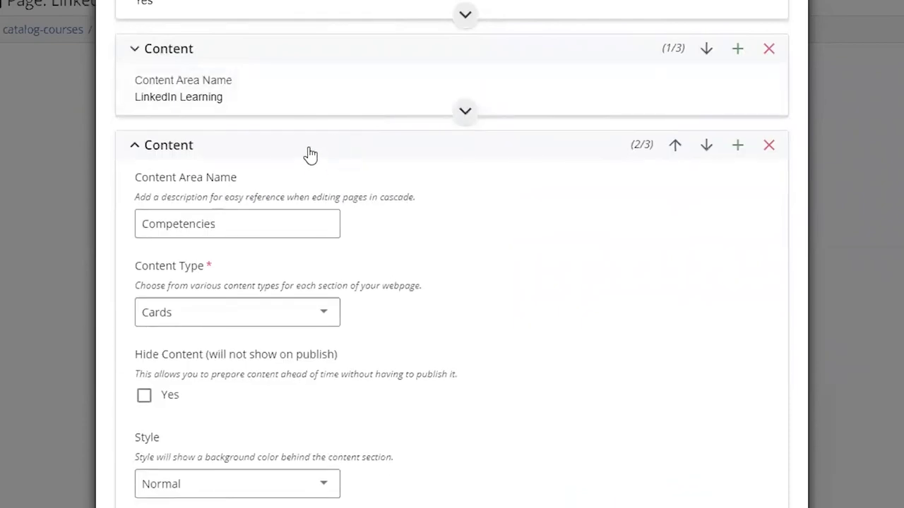
- Examine the Competencies content area's card settings, from the section options to the first card's title, top image and content fields
scroll(466, 170, down, 1)
scroll(465, 170, down, 1)
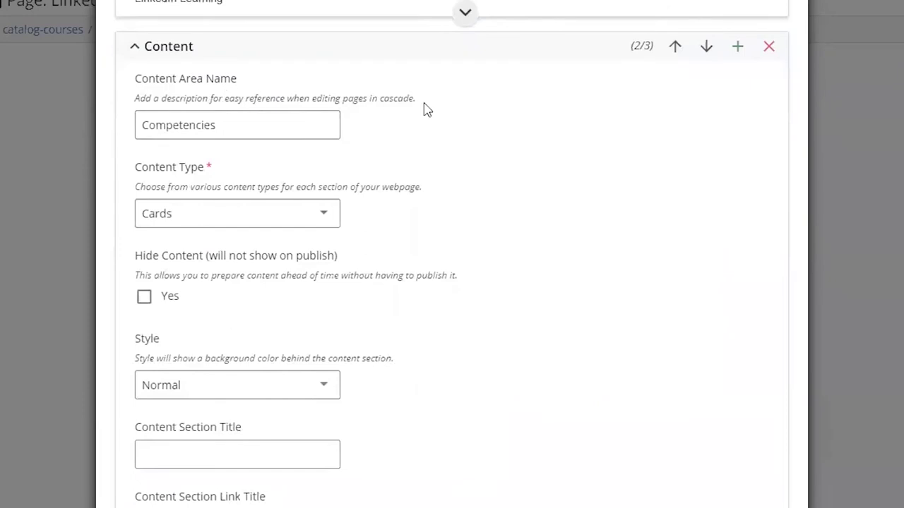
scroll(426, 110, down, 1)
scroll(426, 115, down, 5)
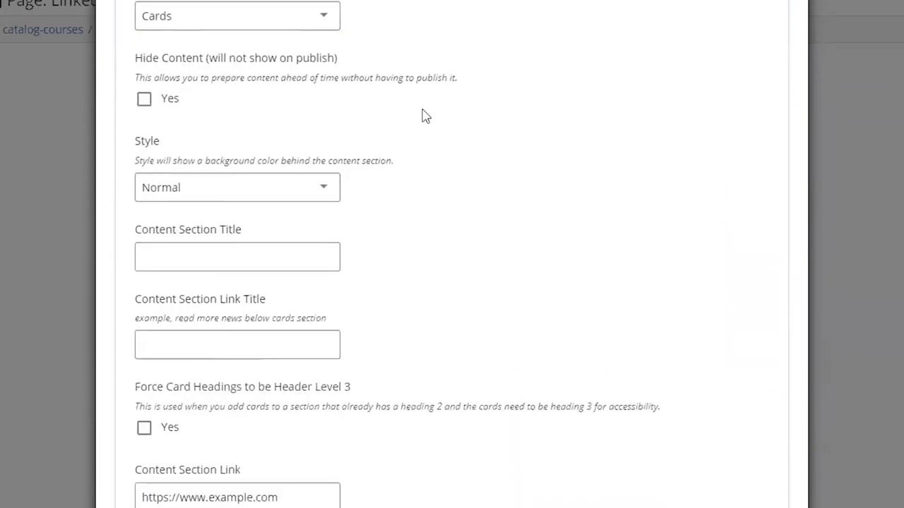
scroll(424, 121, down, 3)
scroll(436, 129, up, 2)
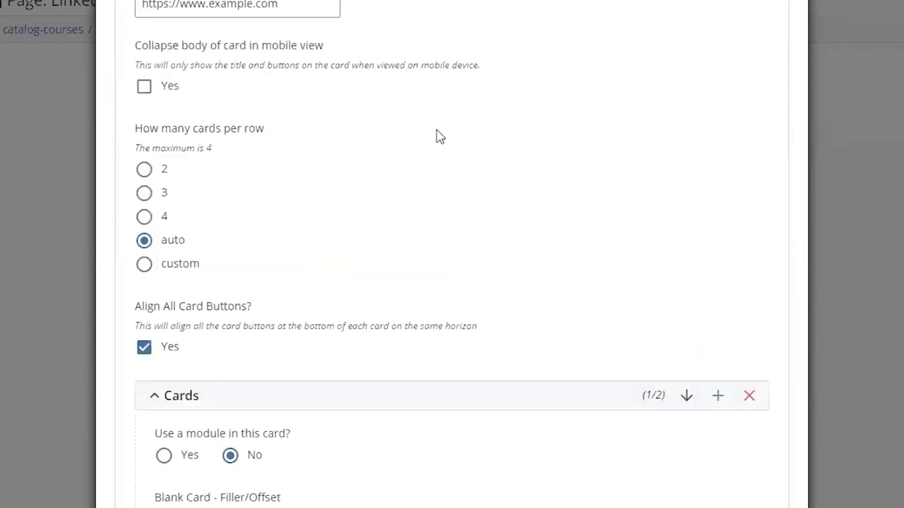
scroll(438, 136, up, 2)
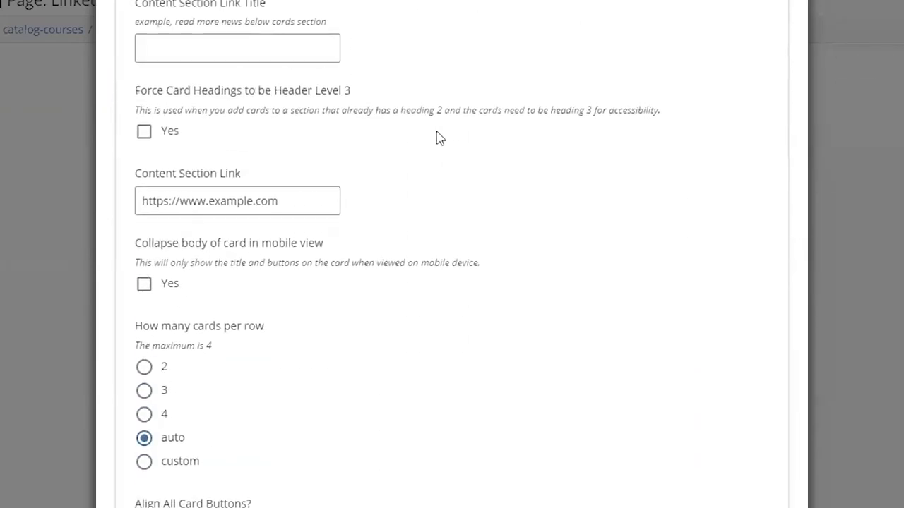
scroll(438, 137, up, 3)
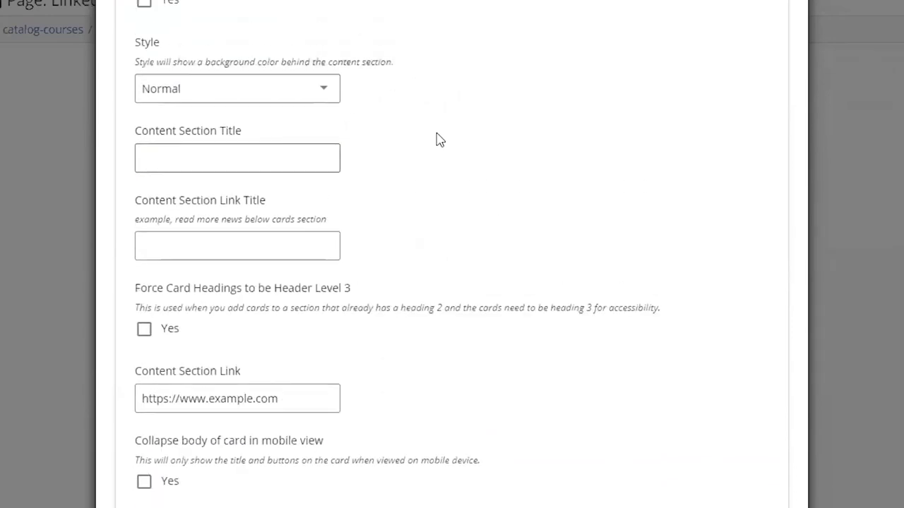
scroll(438, 139, down, 7)
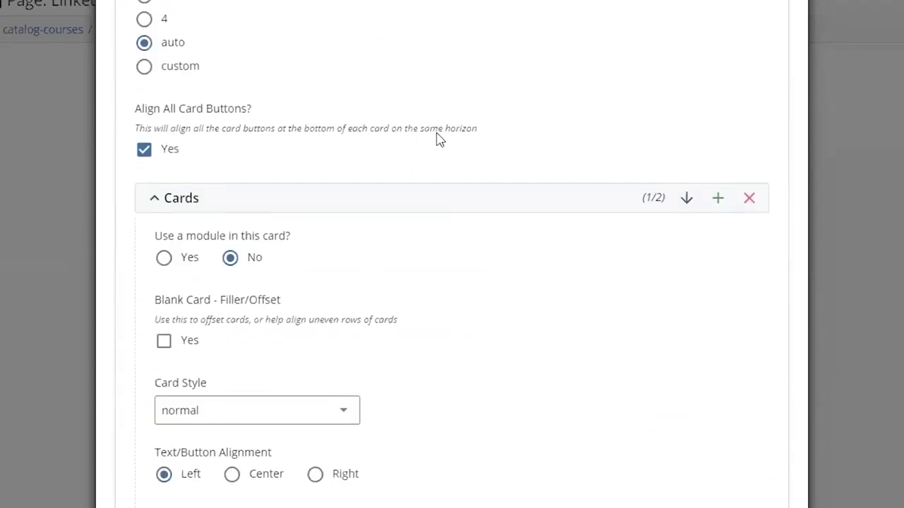
scroll(438, 136, down, 5)
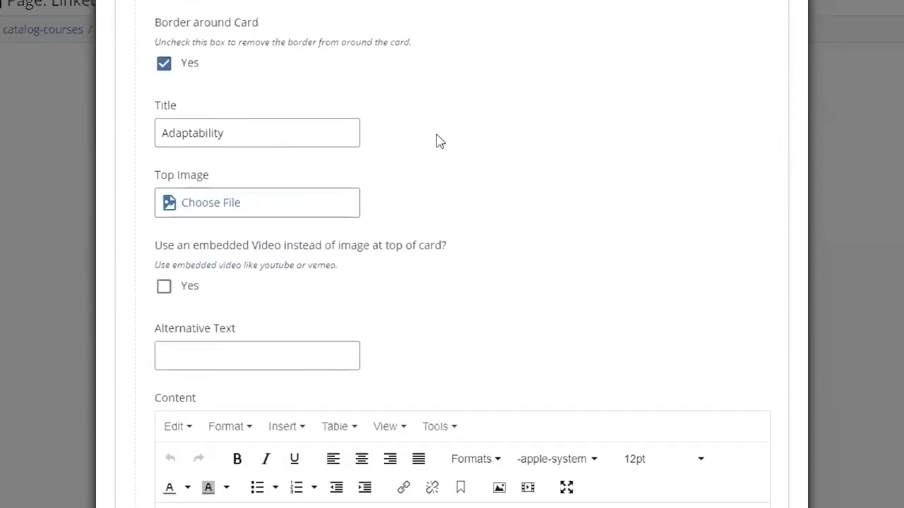
scroll(437, 141, down, 2)
scroll(436, 142, up, 1)
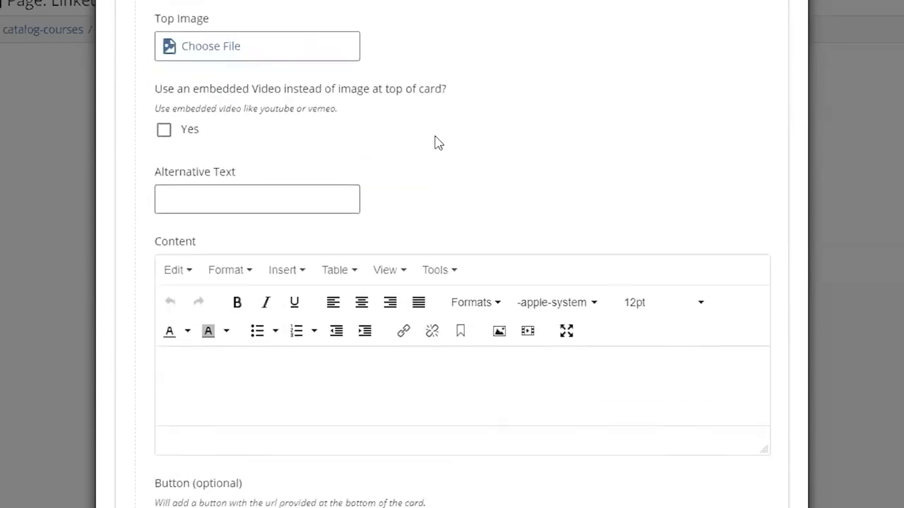
scroll(437, 141, up, 2)
click(276, 236)
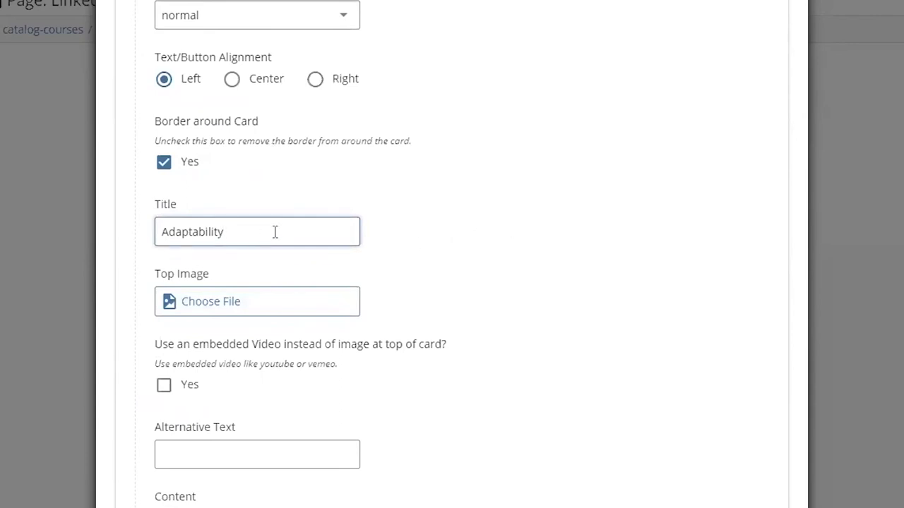
drag(272, 232, 141, 237)
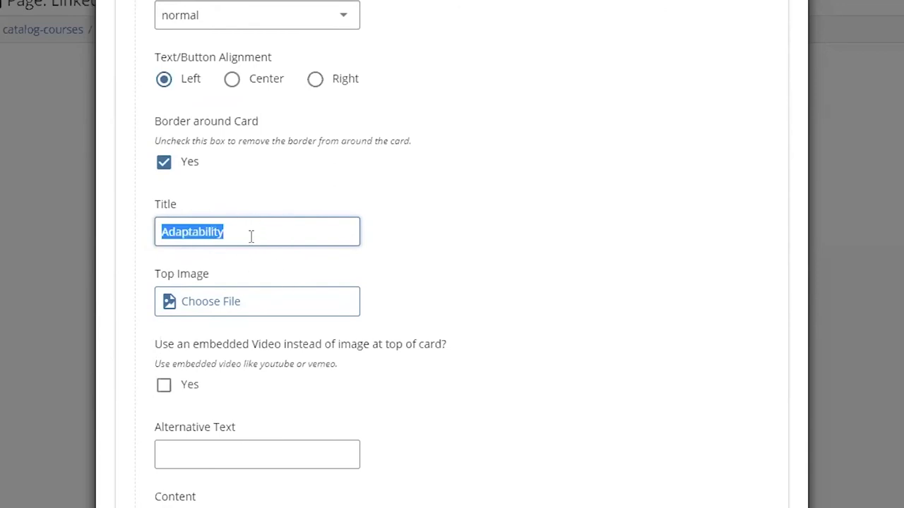
click(298, 236)
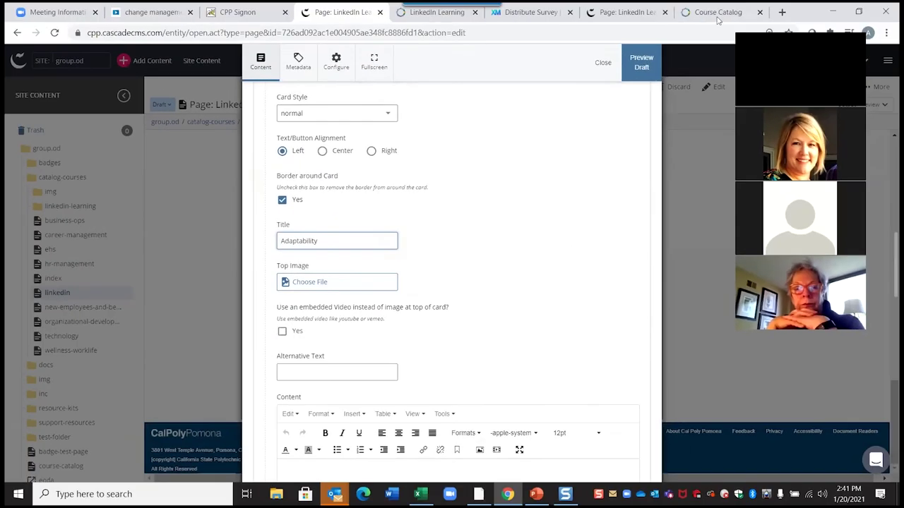
- Open the LinkedIn Learning courses from the live Course Catalog and look over the published page
click(718, 12)
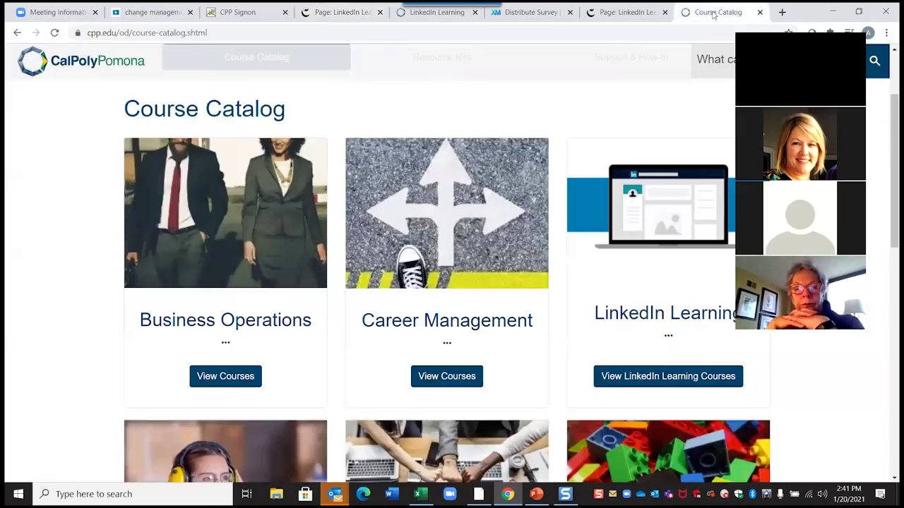
click(655, 380)
scroll(578, 263, down, 3)
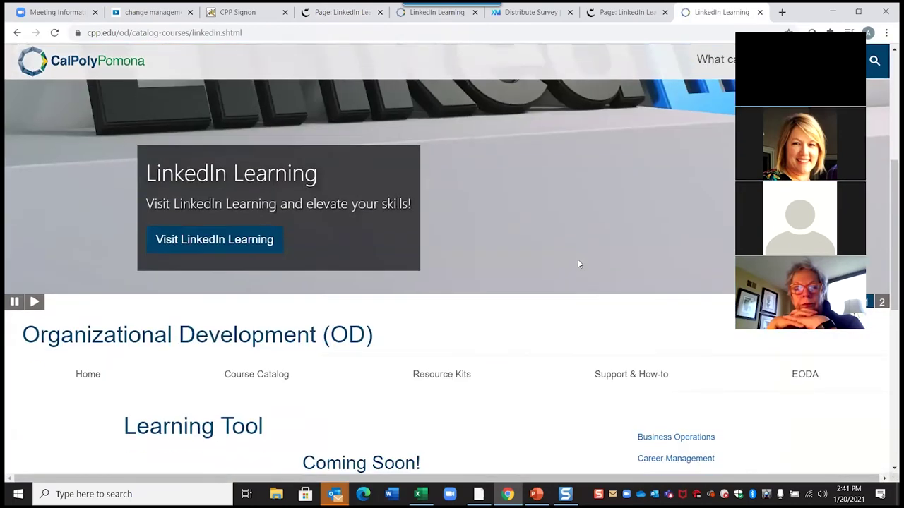
scroll(577, 264, down, 7)
scroll(583, 253, up, 8)
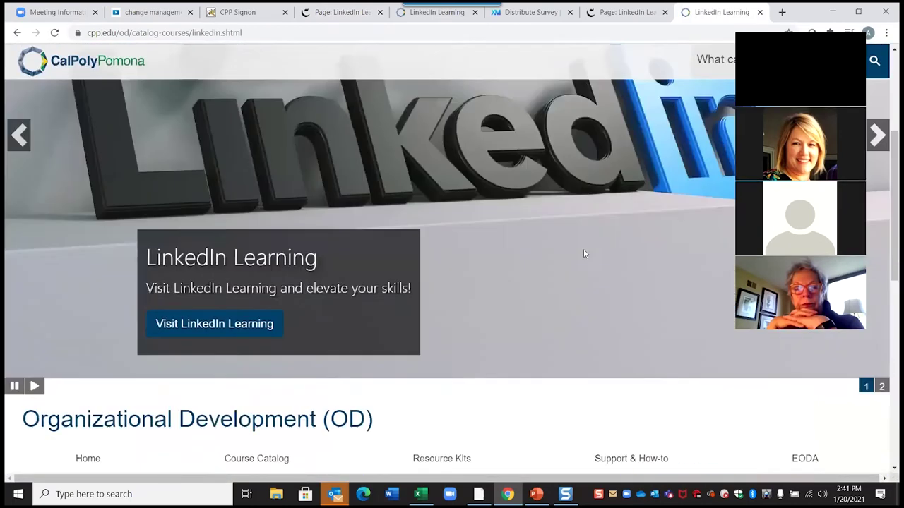
scroll(584, 252, down, 3)
scroll(585, 252, up, 5)
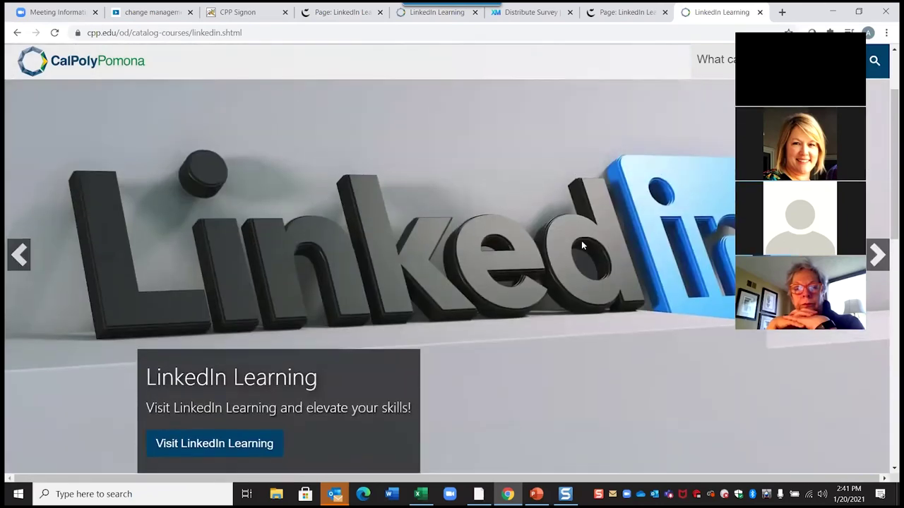
scroll(584, 245, up, 1)
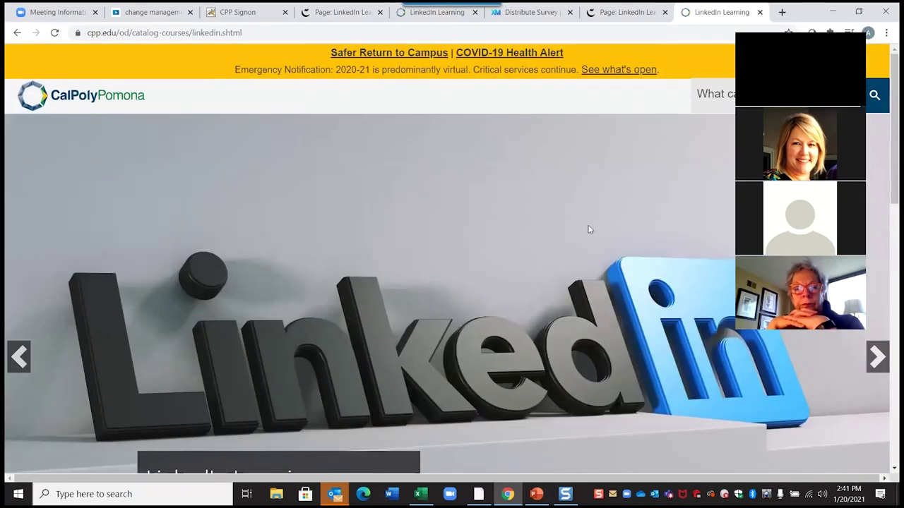
click(416, 14)
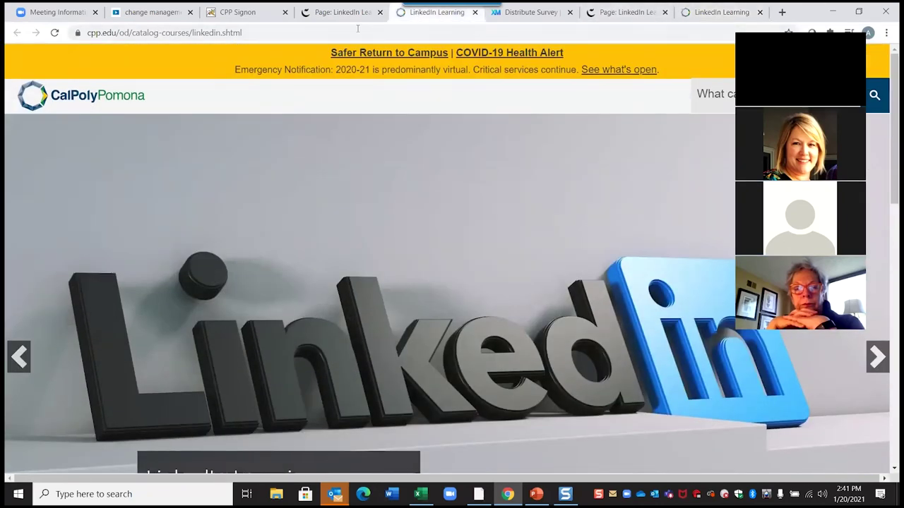
- Return to the page editor and examine the Content Area Name field and its description in the Competencies content area
click(343, 12)
scroll(494, 212, up, 6)
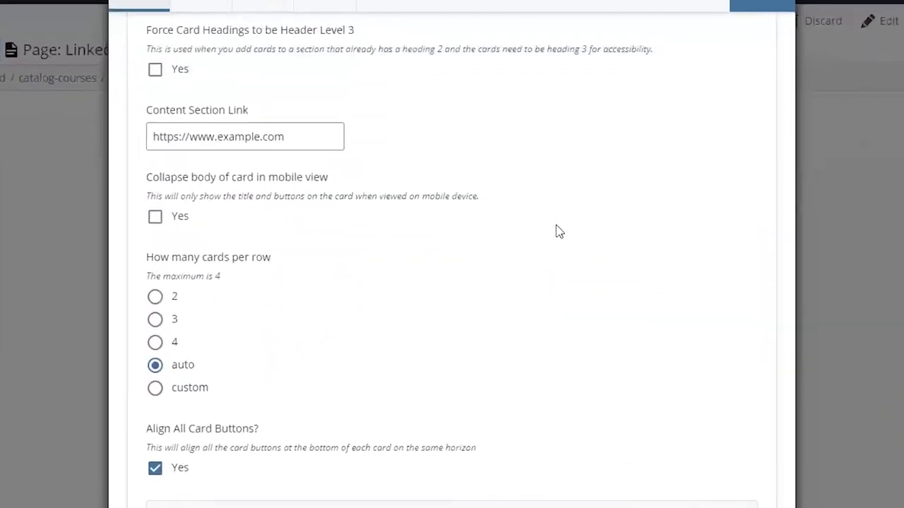
scroll(556, 230, up, 7)
scroll(554, 228, up, 3)
scroll(554, 227, down, 3)
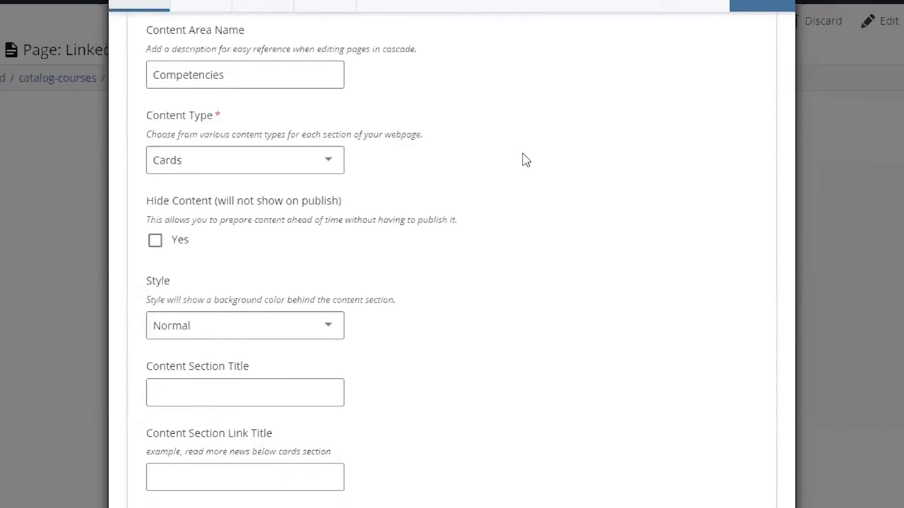
drag(172, 49, 433, 43)
click(431, 83)
click(279, 72)
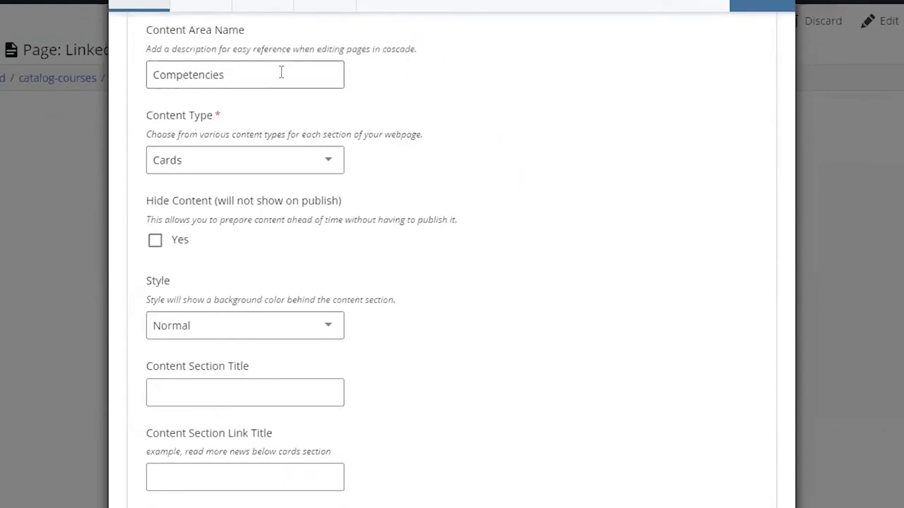
double_click(195, 74)
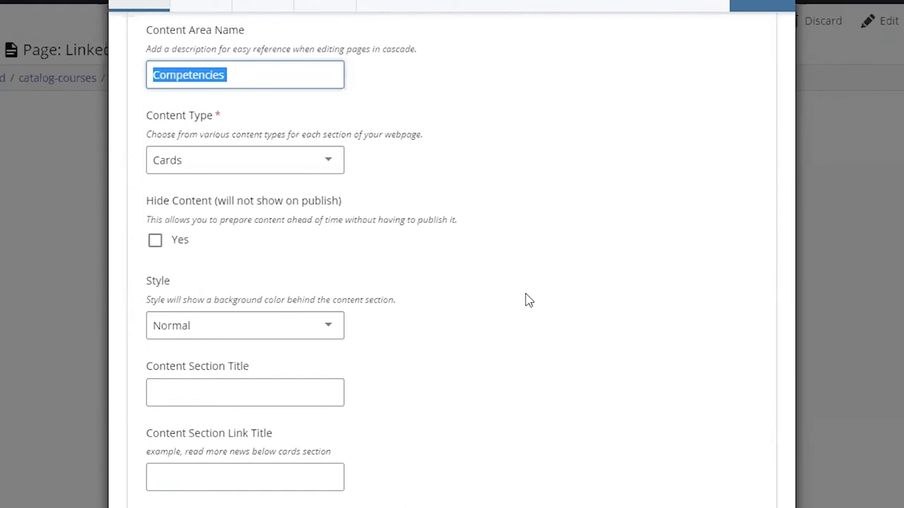
- Review the Competencies area's options for hiding content, style, section title and link, mobile collapse, cards per row and button alignment
scroll(526, 300, down, 2)
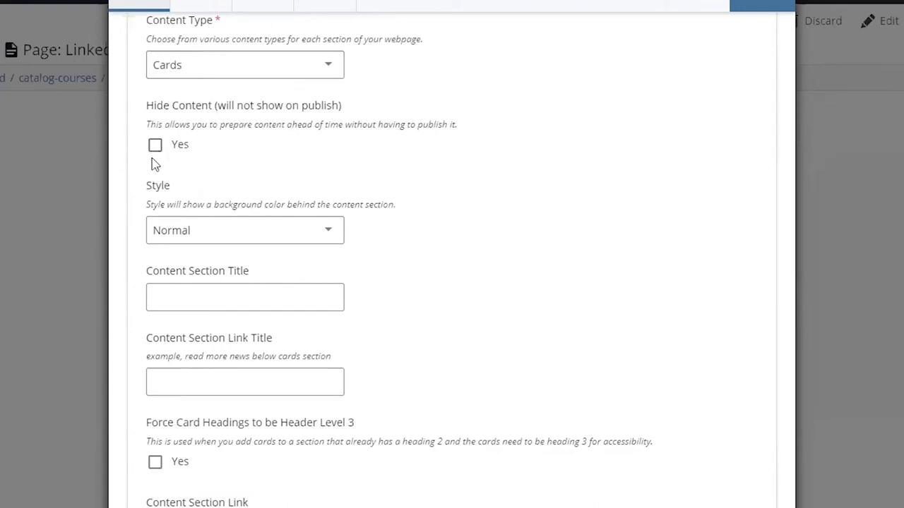
scroll(508, 179, down, 1)
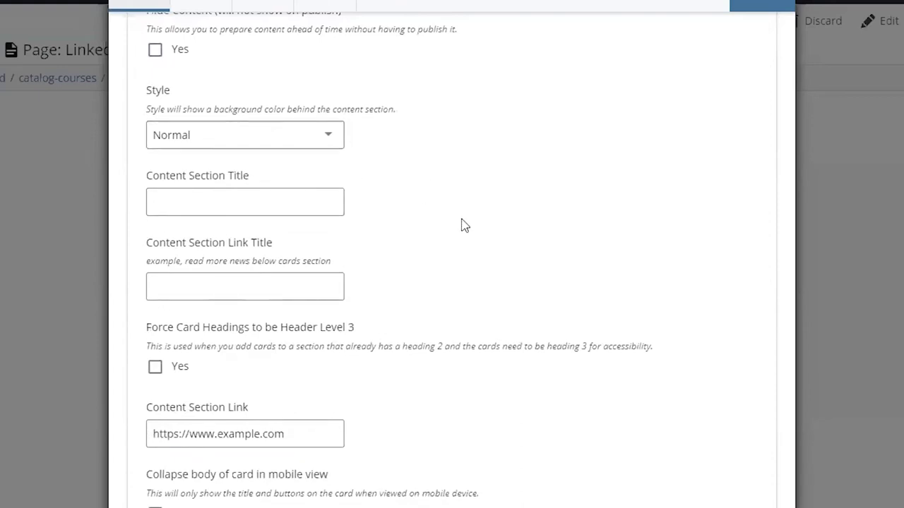
click(250, 201)
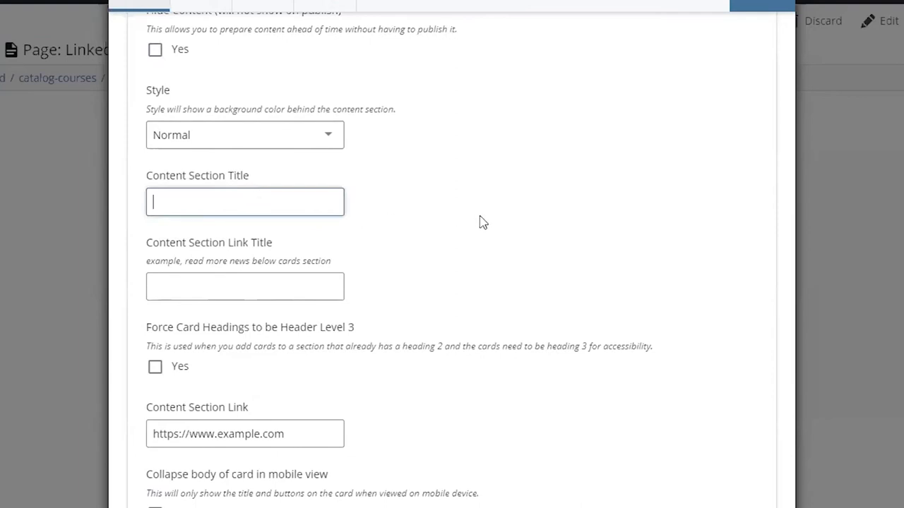
scroll(503, 212, down, 2)
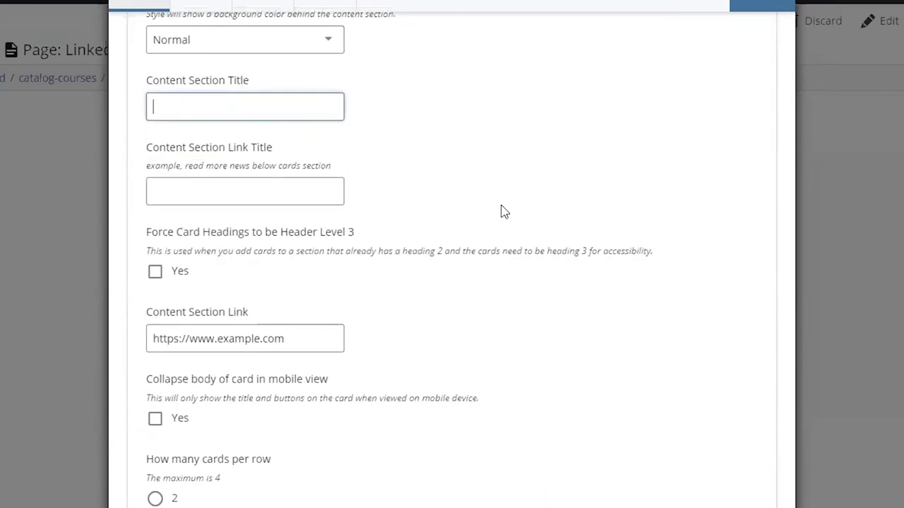
scroll(504, 212, down, 4)
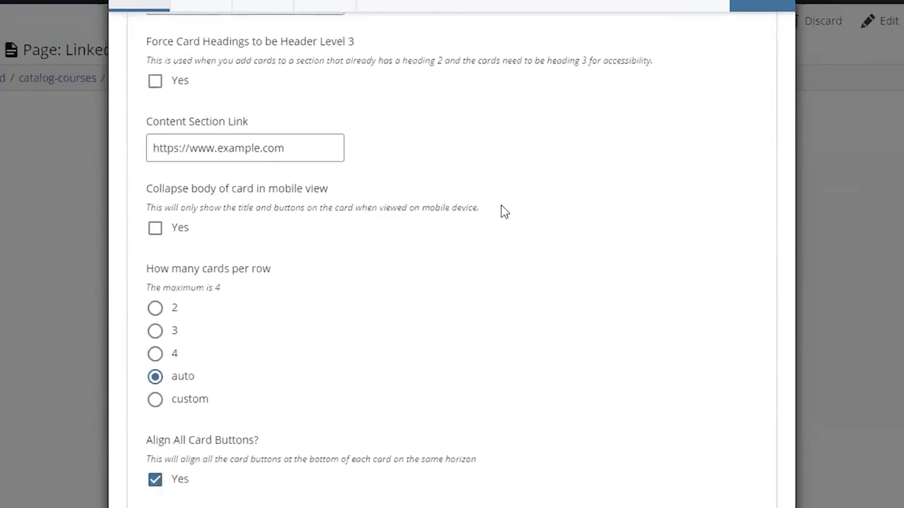
scroll(504, 212, down, 4)
scroll(504, 212, up, 2)
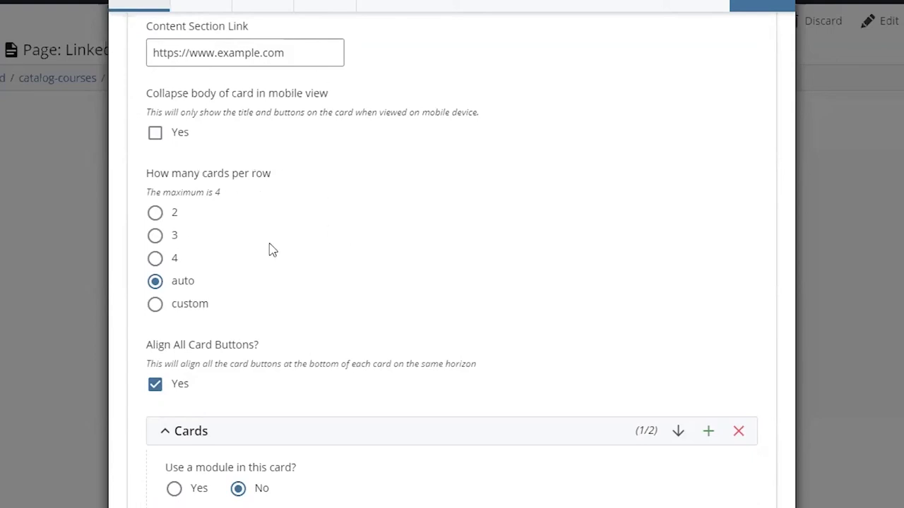
scroll(338, 272, down, 2)
scroll(301, 288, down, 2)
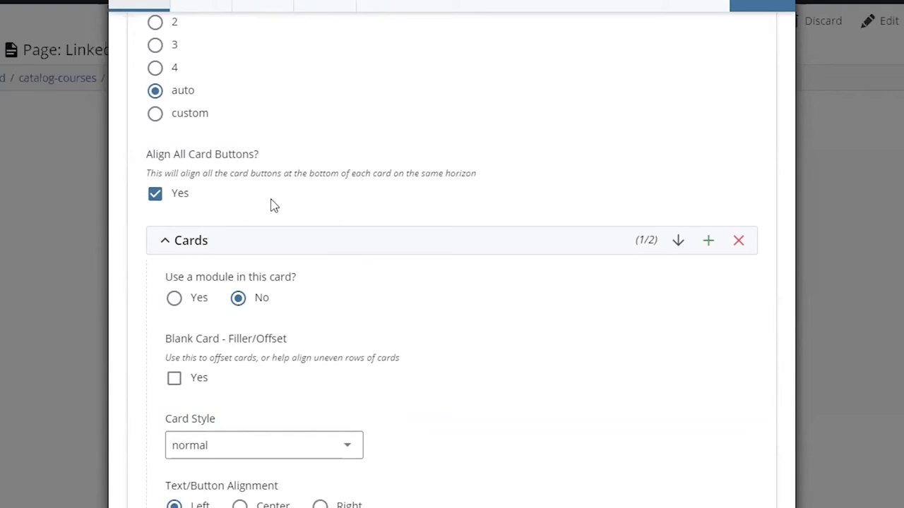
- Examine the first card's options, from module use, filler, style, alignment and border to its title, top image, content and button fields
scroll(273, 204, down, 2)
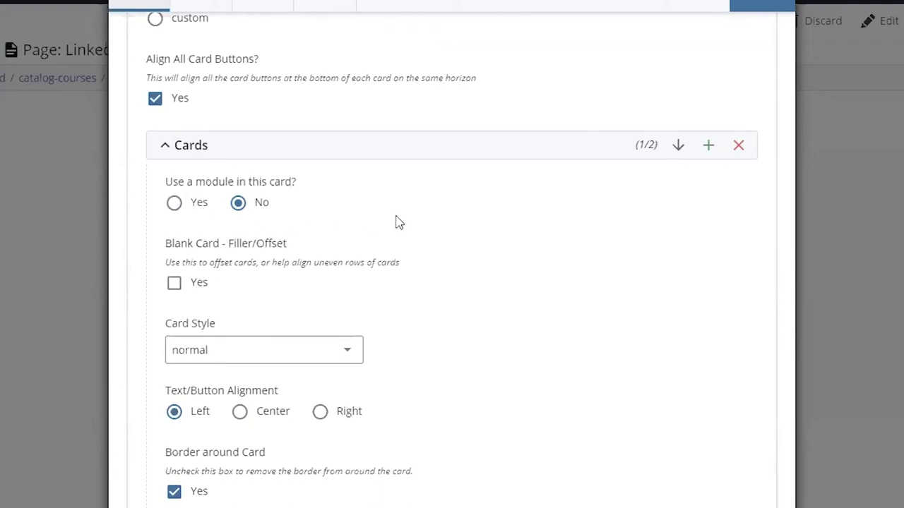
scroll(417, 228, down, 2)
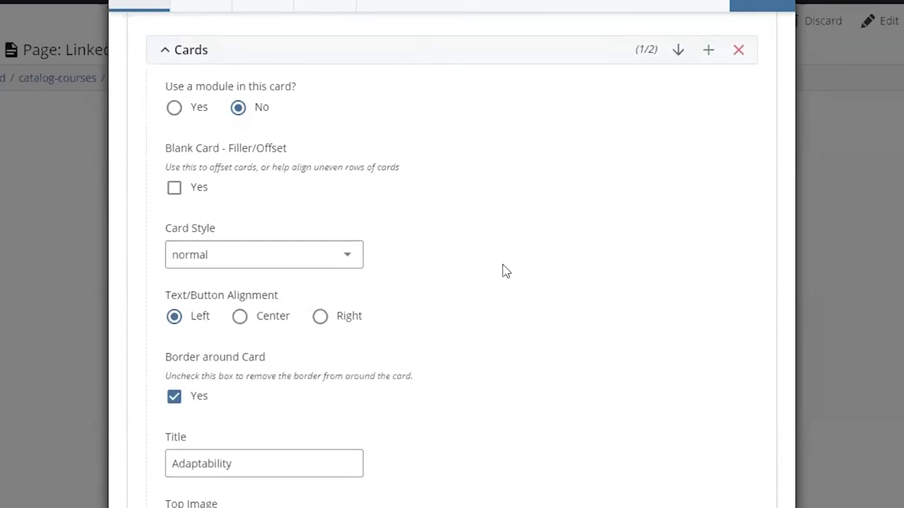
scroll(494, 258, down, 2)
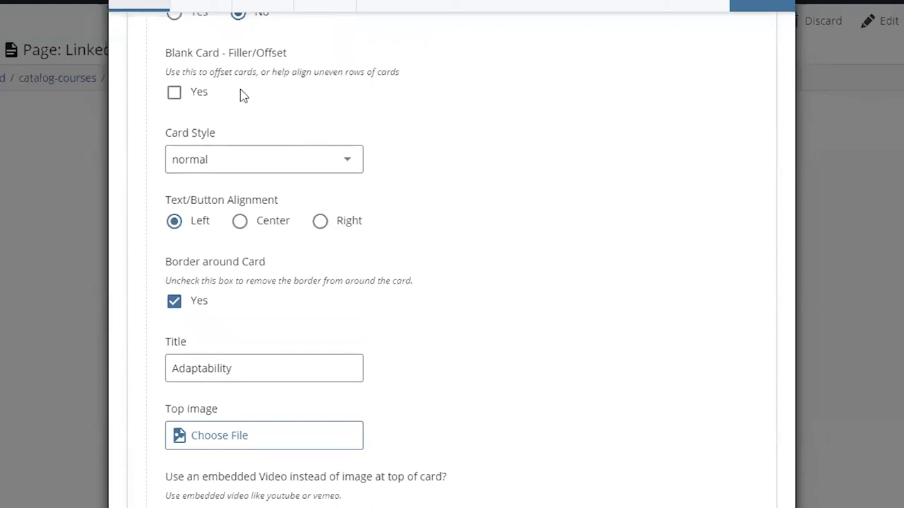
scroll(442, 148, down, 2)
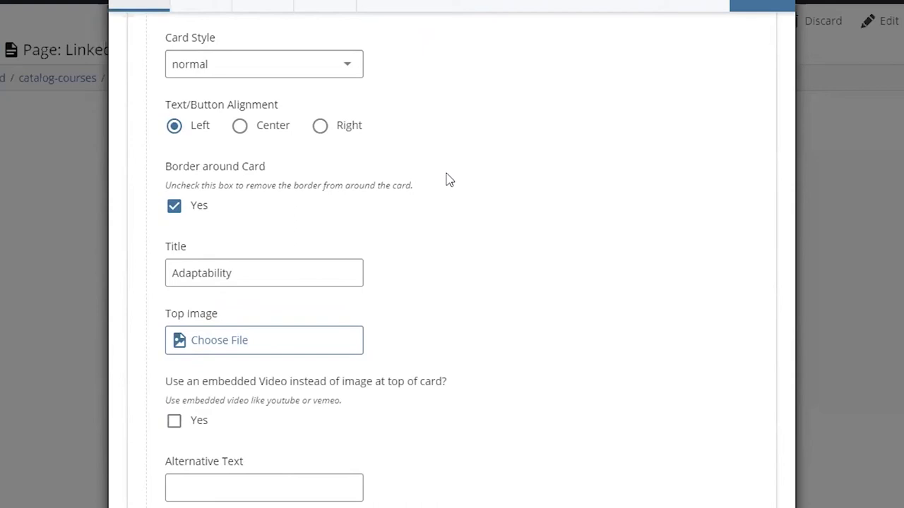
scroll(517, 224, down, 1)
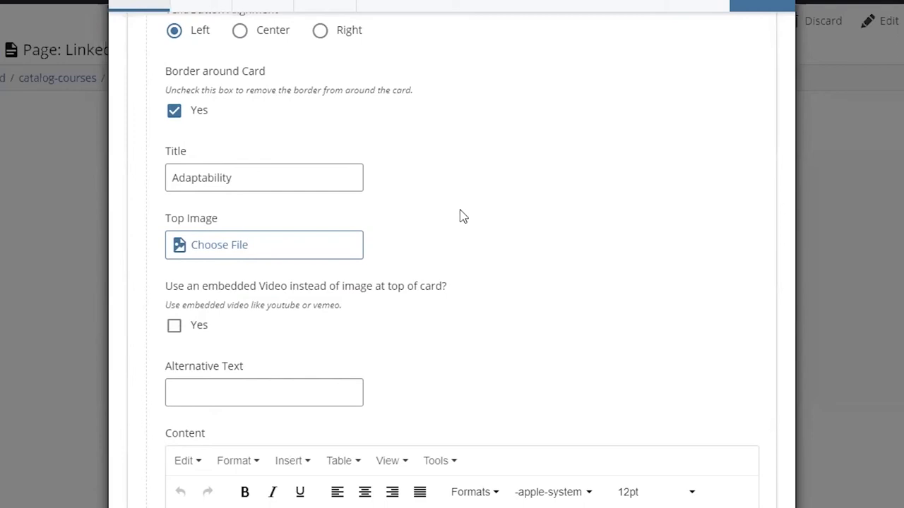
scroll(459, 217, down, 1)
click(248, 83)
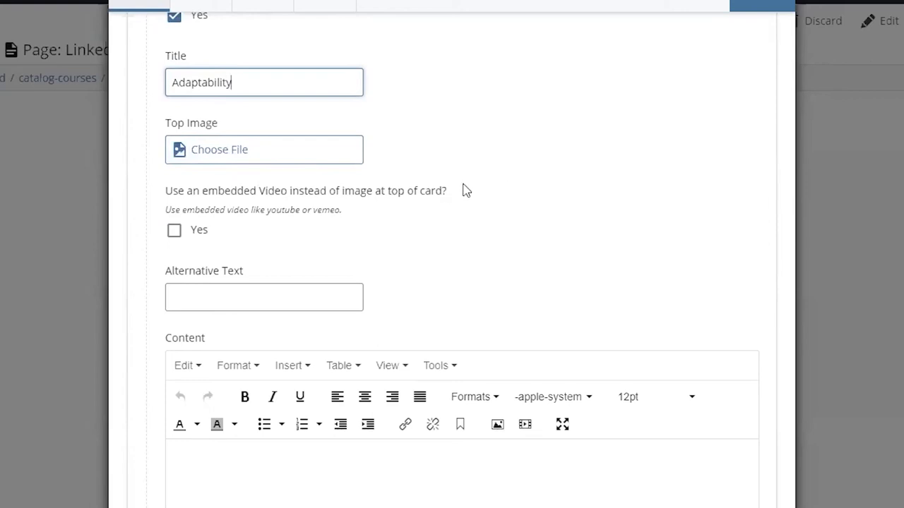
scroll(463, 191, down, 3)
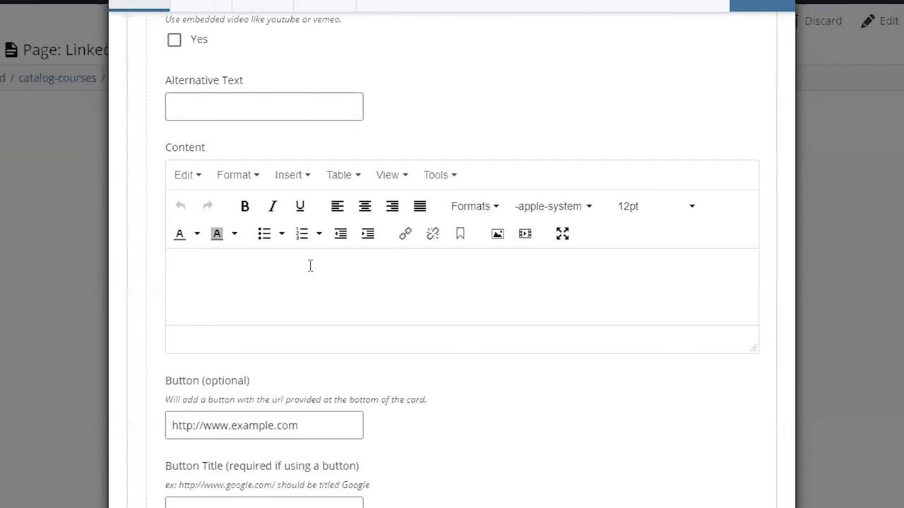
scroll(310, 257, down, 3)
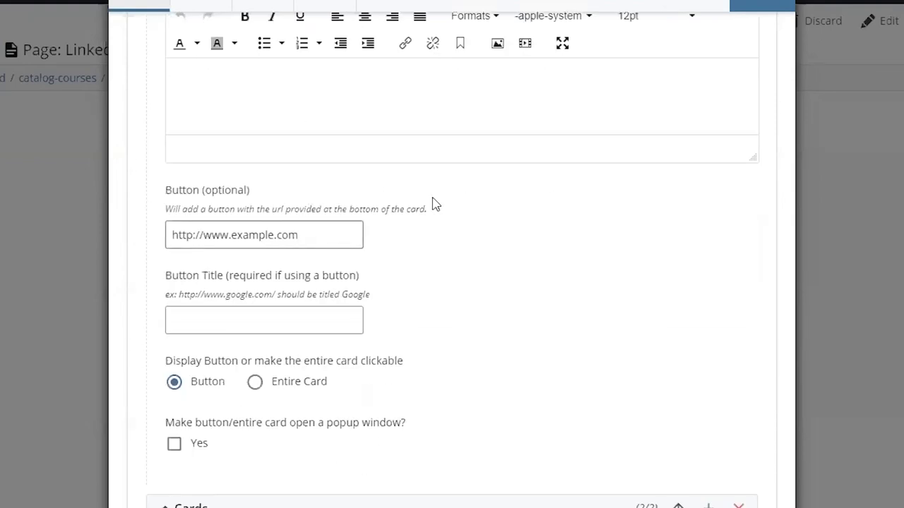
- Review the font sizes and the inline and heading formats available in the Adaptability card's Content editor without applying any
scroll(435, 204, up, 3)
scroll(433, 203, up, 1)
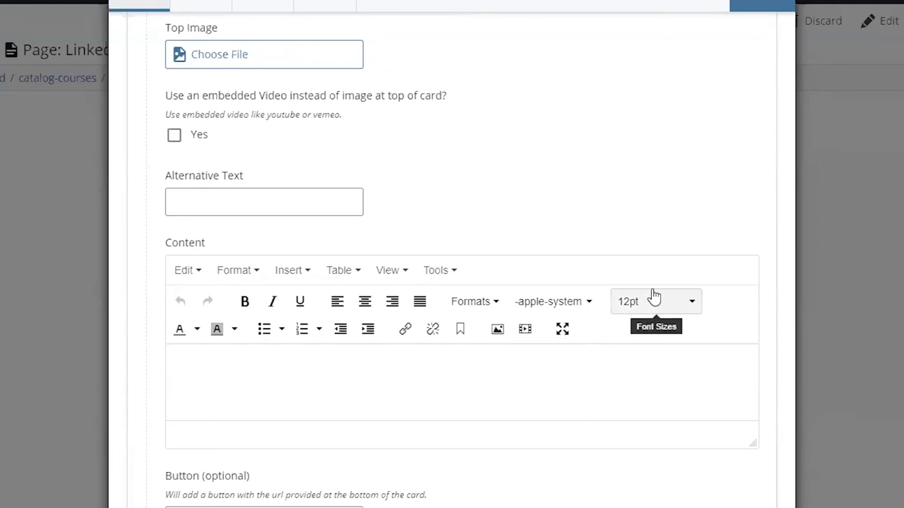
click(672, 304)
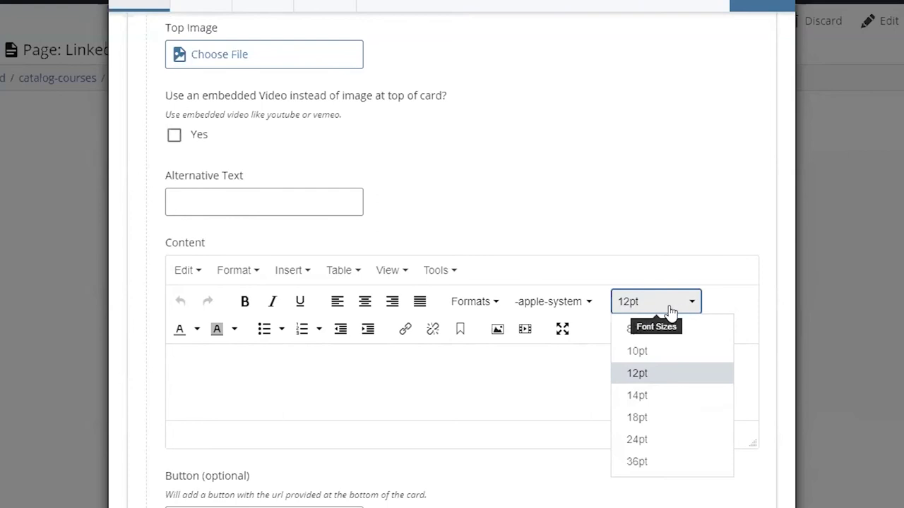
click(529, 381)
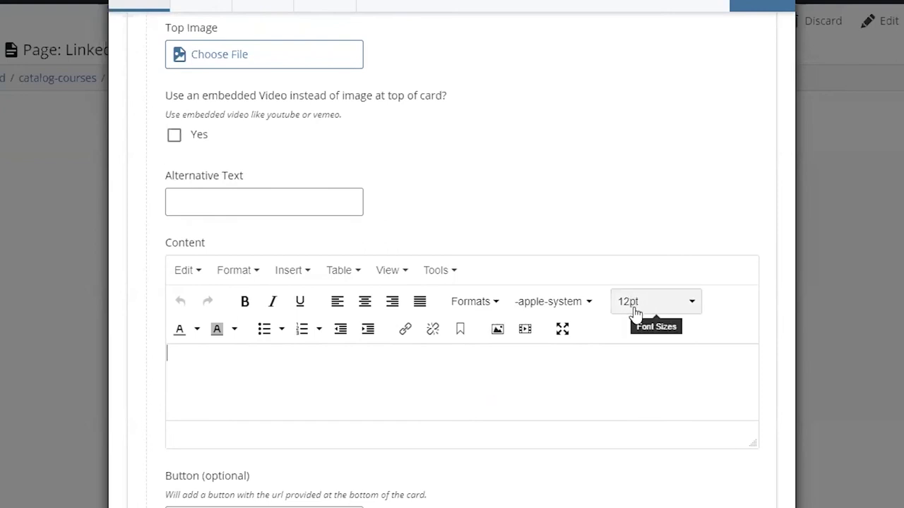
click(492, 303)
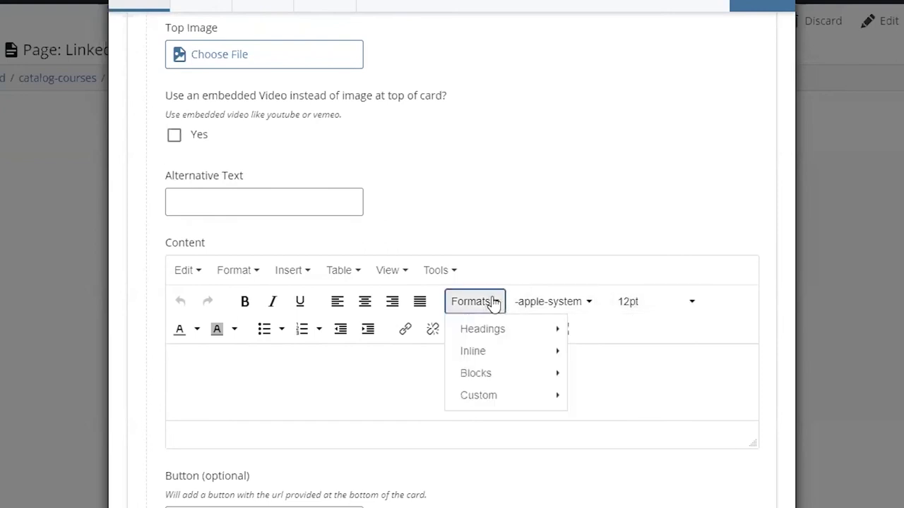
mouse_move(504, 353)
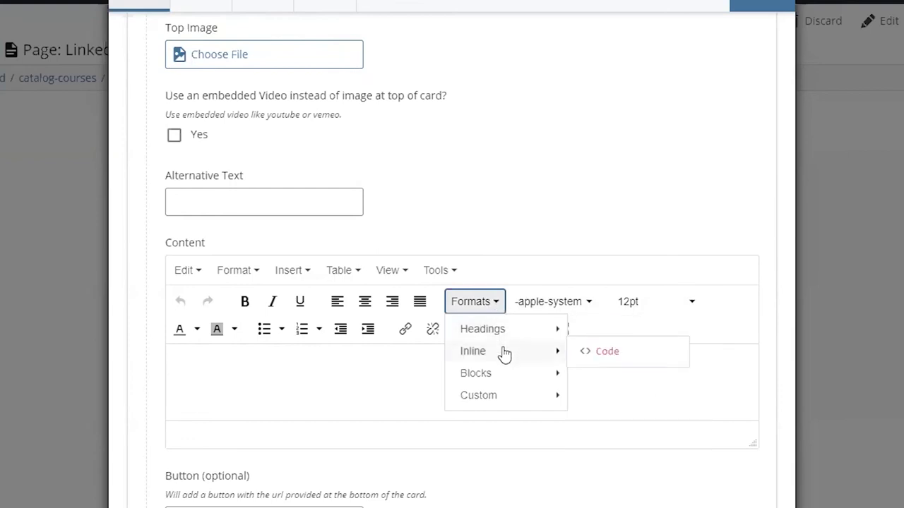
mouse_move(508, 337)
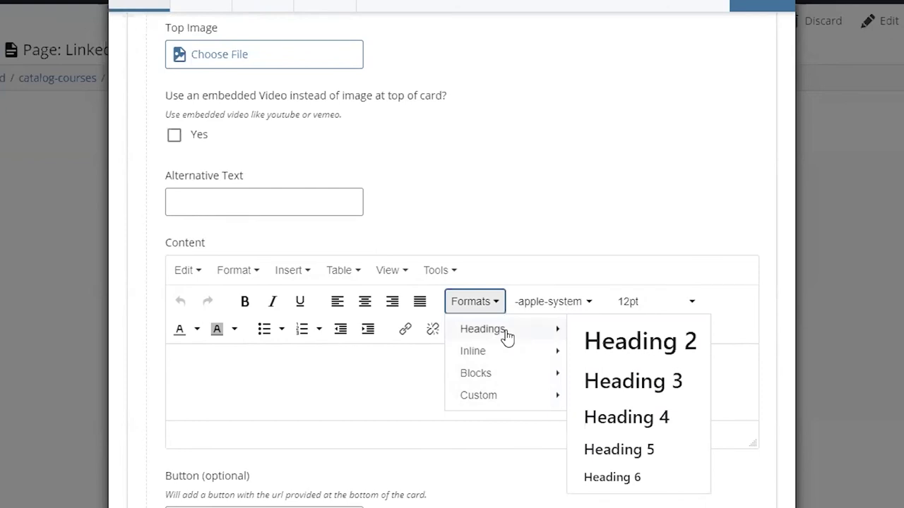
click(406, 381)
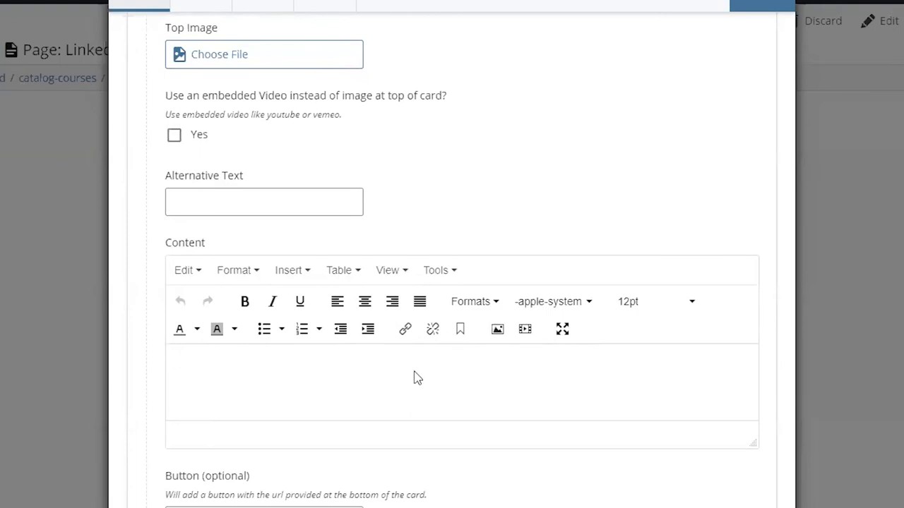
click(689, 309)
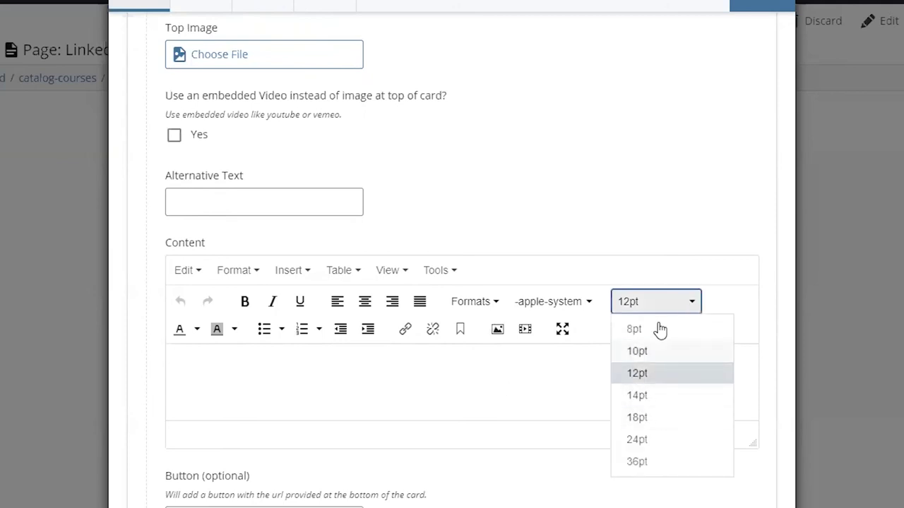
click(627, 307)
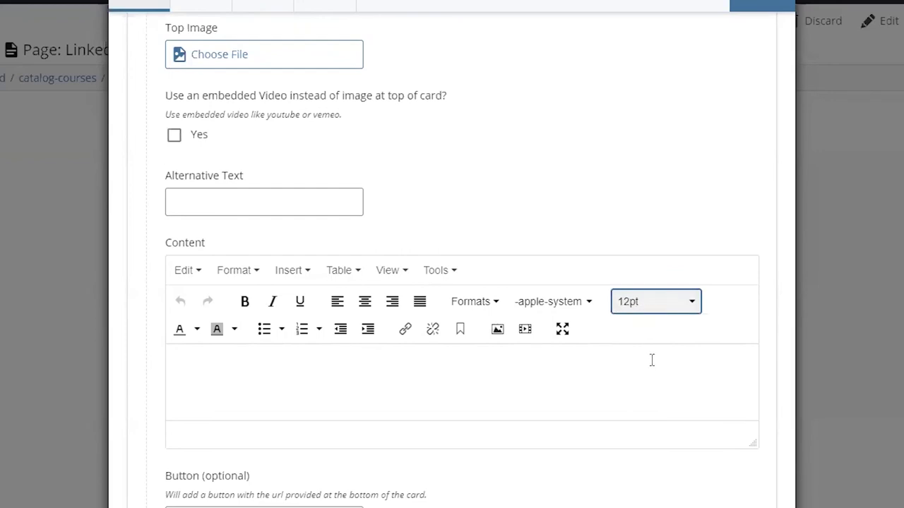
click(609, 366)
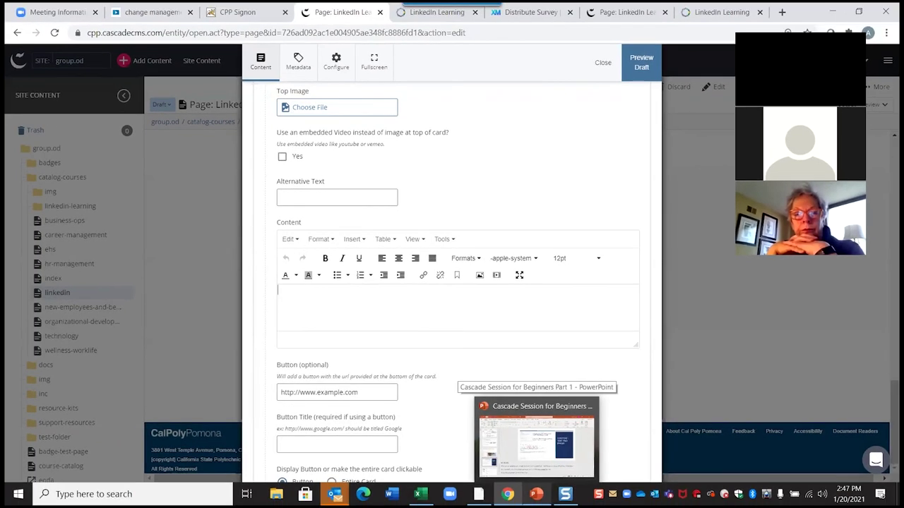
- Switch to the Cascade Session for Beginners Part 1 presentation in PowerPoint and show the Preparing Pictures for Cascade slide full screen
click(535, 439)
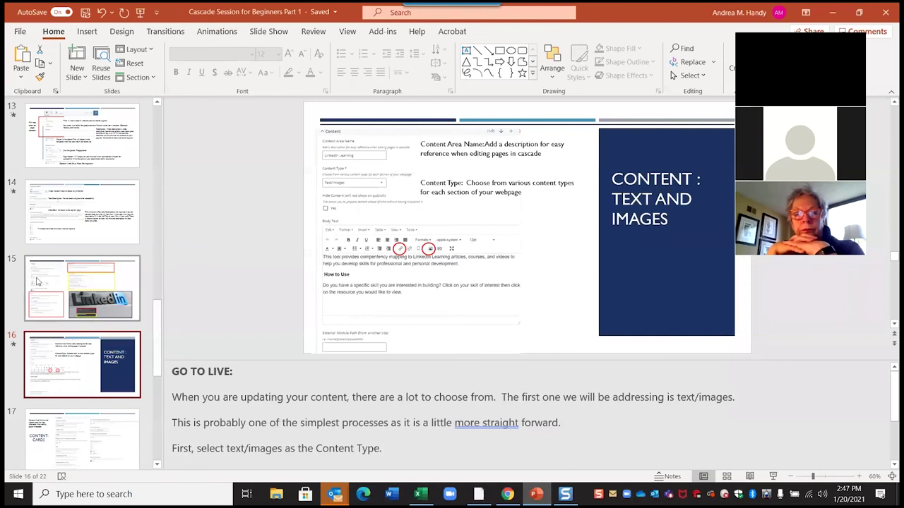
key(Down)
key(Down)
key(Down)
key(Down)
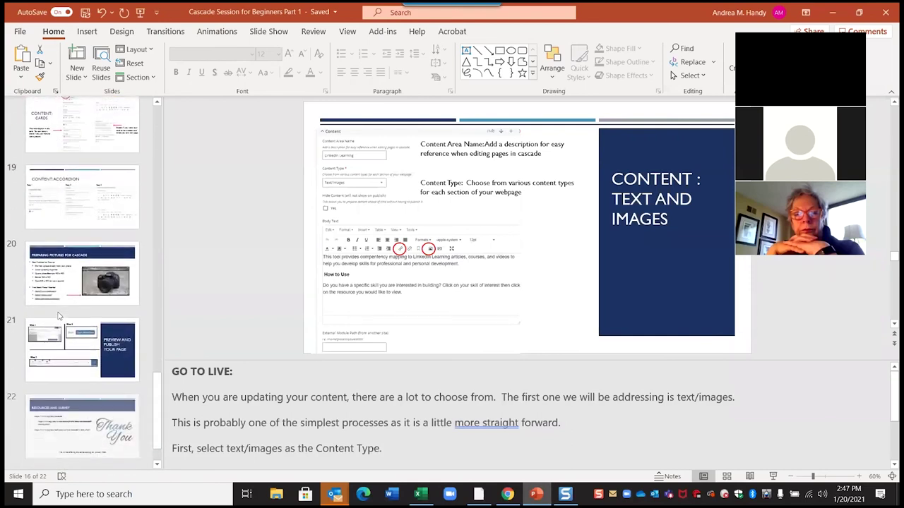
click(772, 476)
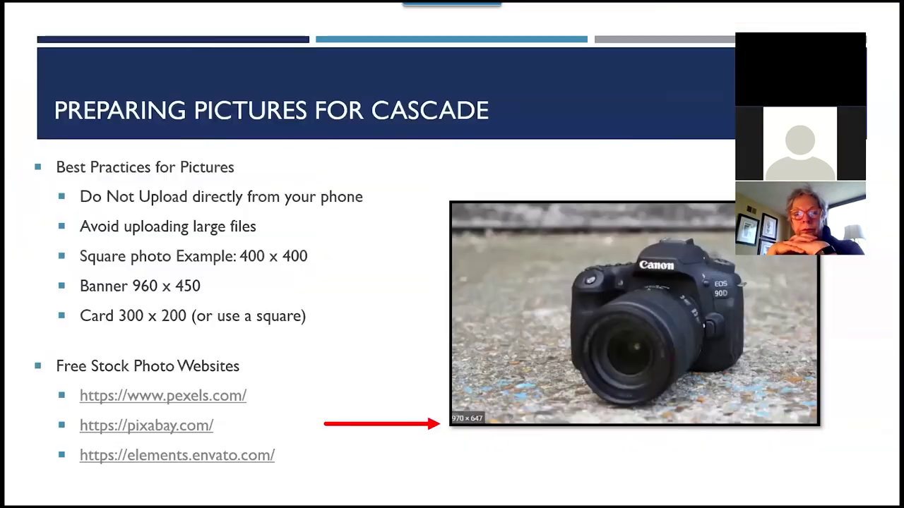
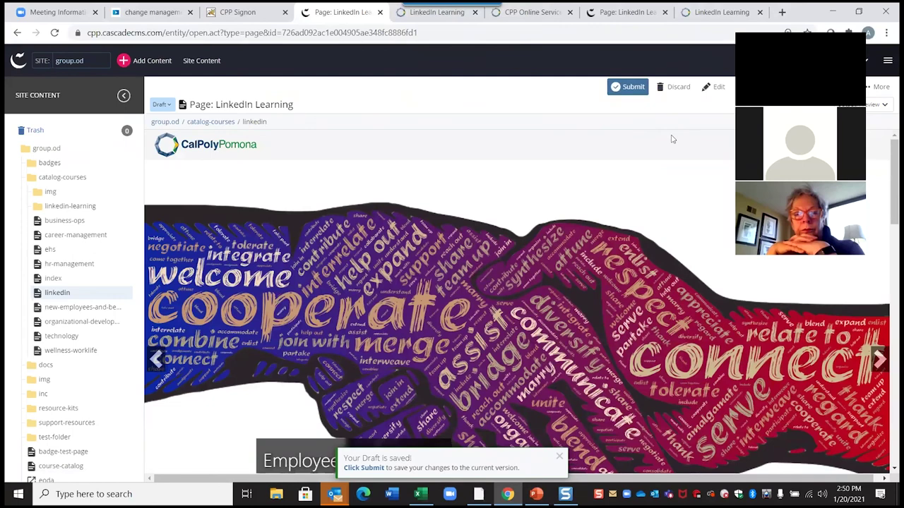
- Submit the LinkedIn Learning draft for content checking with the comment "Updated Body Text and Content or Answer." and the Publish To Test workflow
click(629, 91)
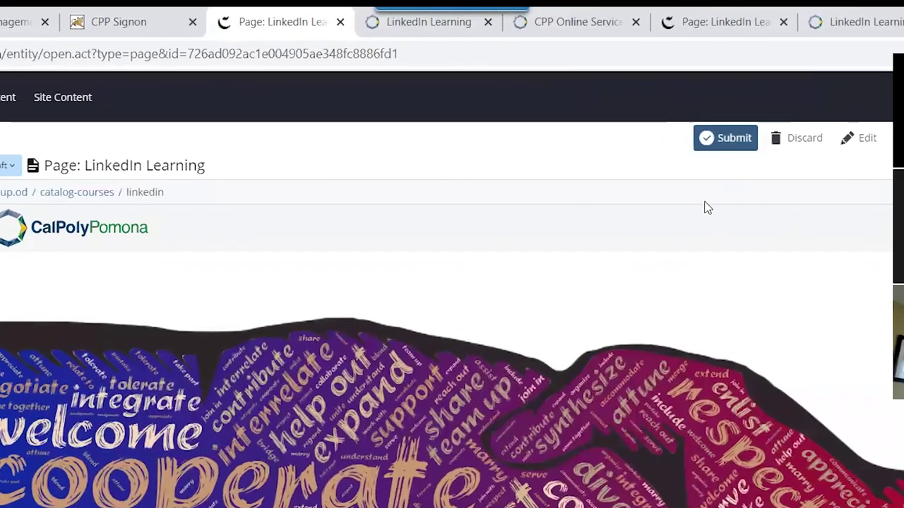
text(Updated Body Text and Content or Answer.)
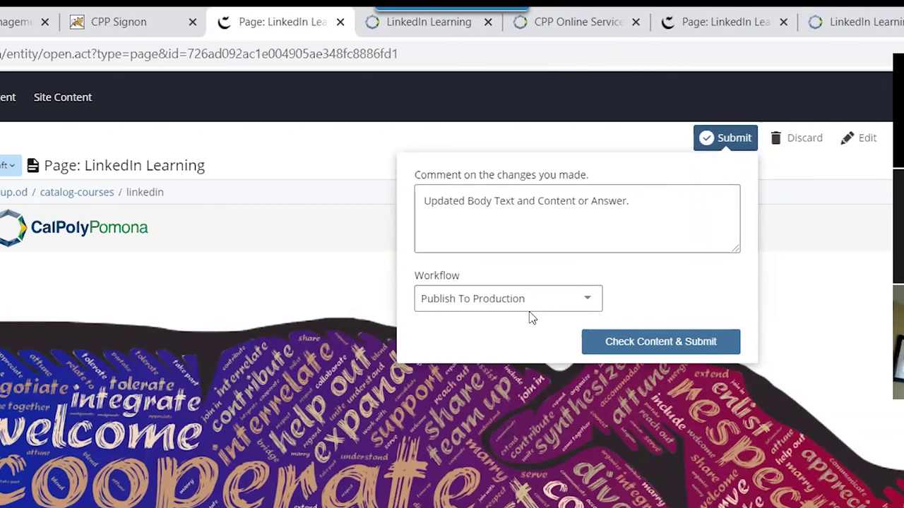
click(587, 298)
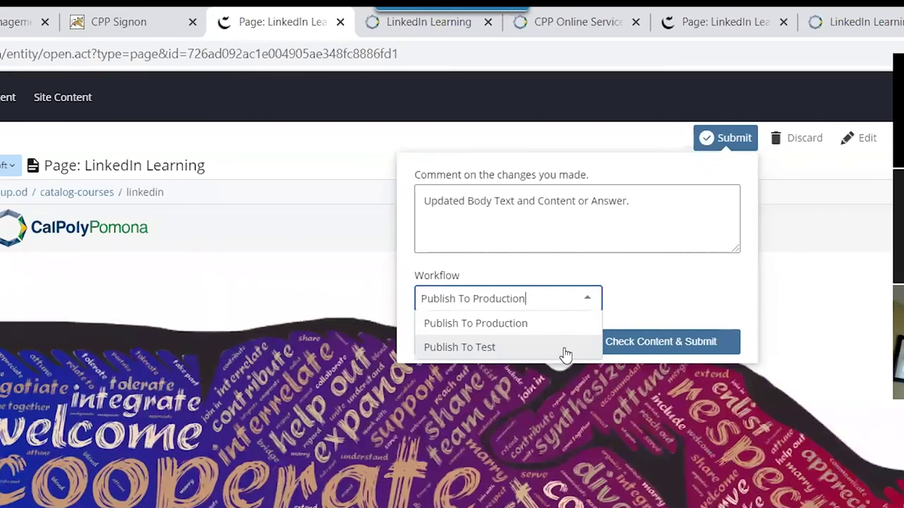
click(564, 355)
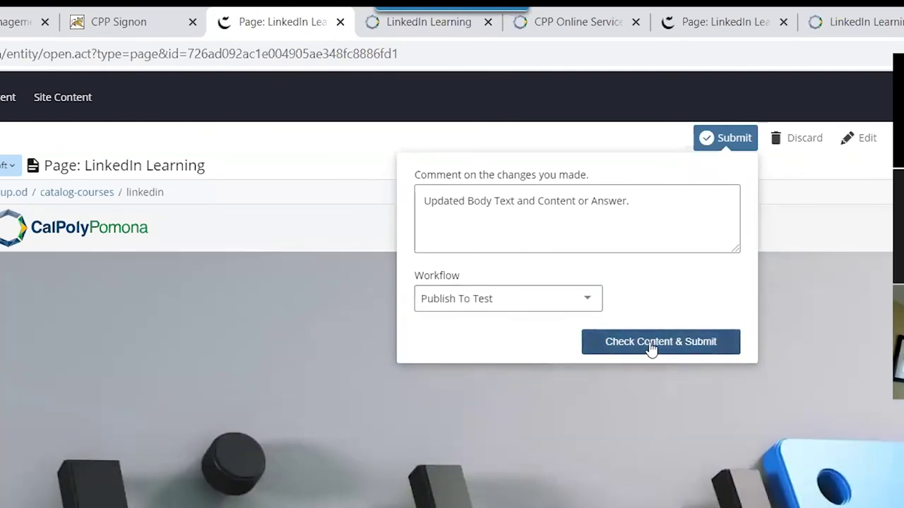
click(666, 346)
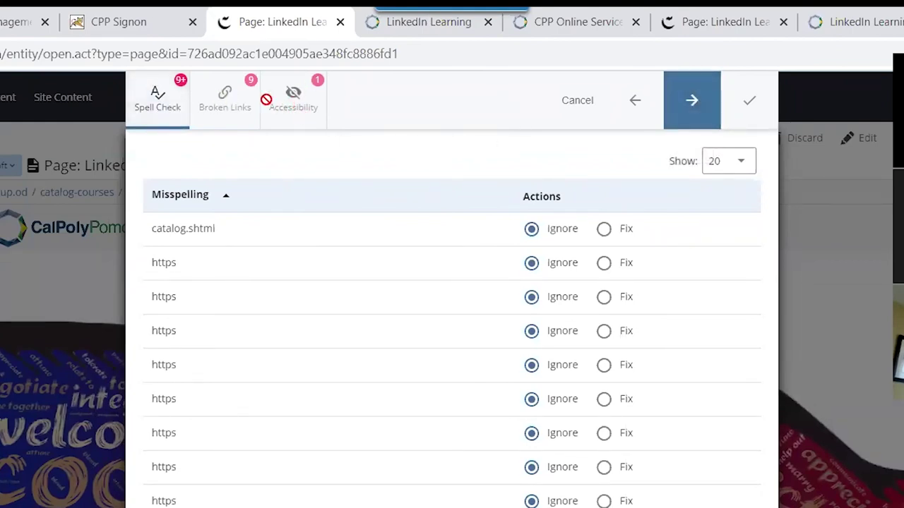
- Go through the spelling, broken link and accessibility checks, leave all issues set to Ignore, and finish the submission
click(694, 98)
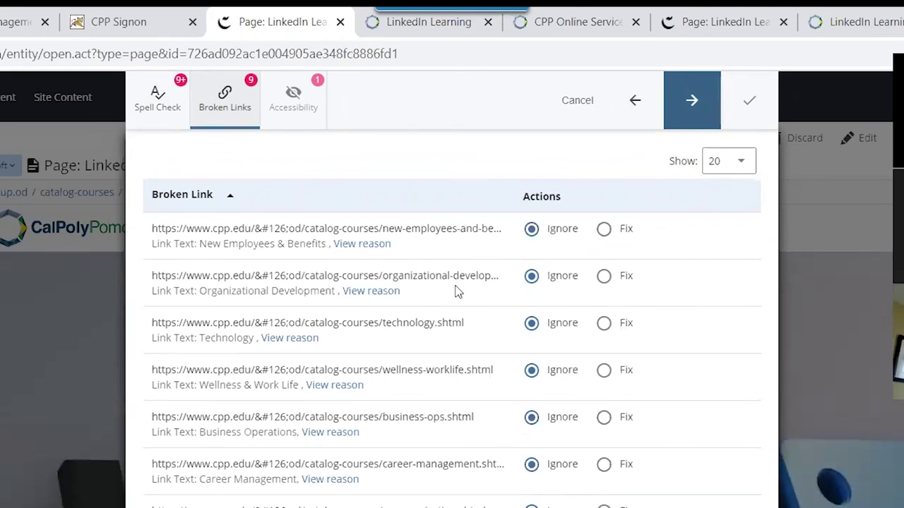
click(692, 100)
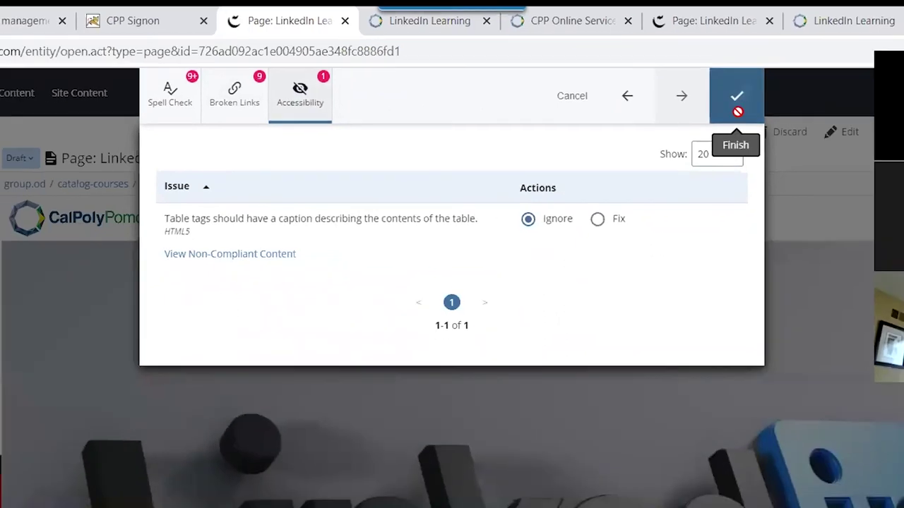
click(737, 99)
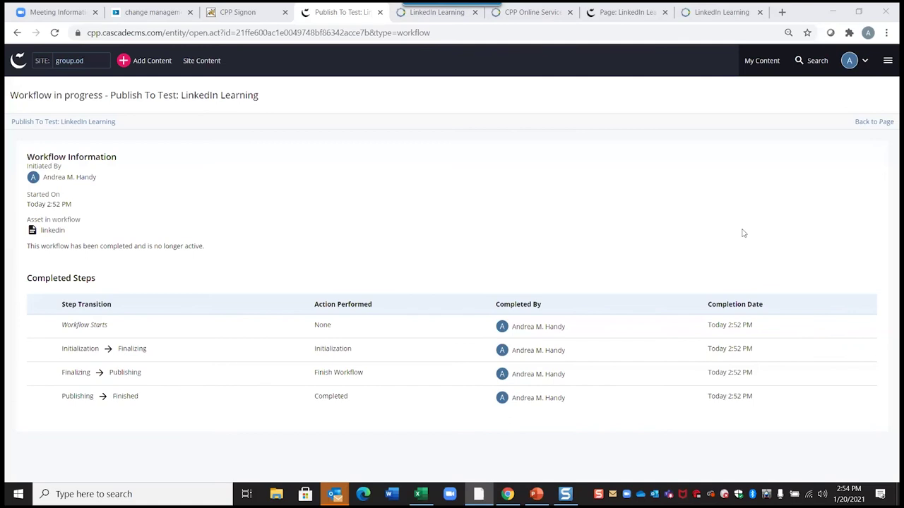
- Switch back to the PowerPoint presentation and show the closing Resources and Survey slide full screen
click(809, 250)
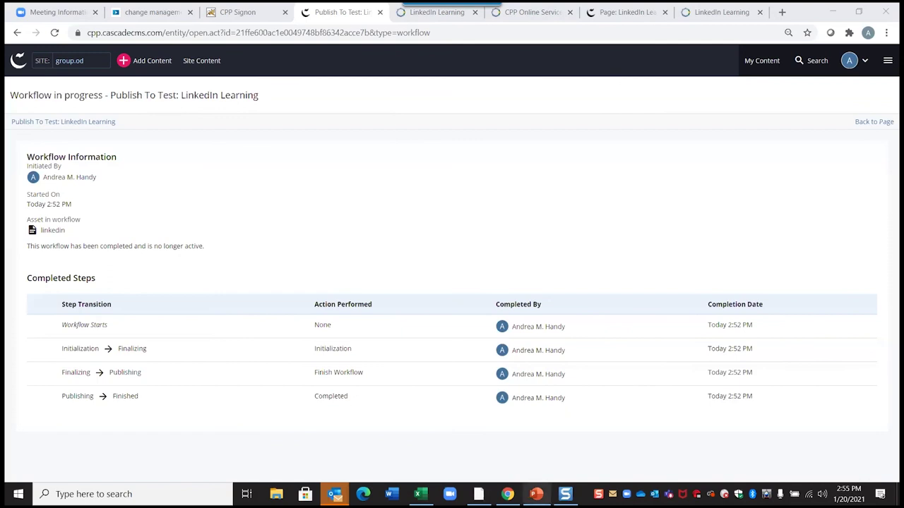
mouse_move(535, 494)
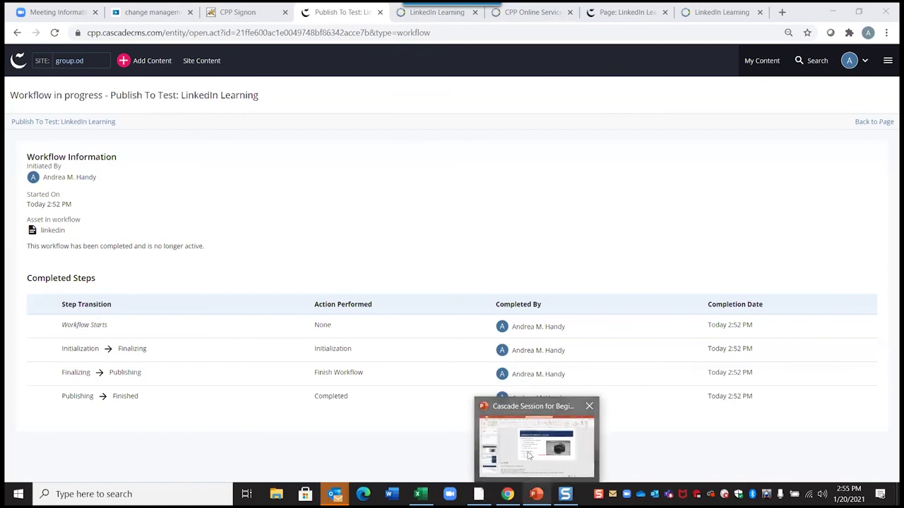
click(538, 444)
click(107, 418)
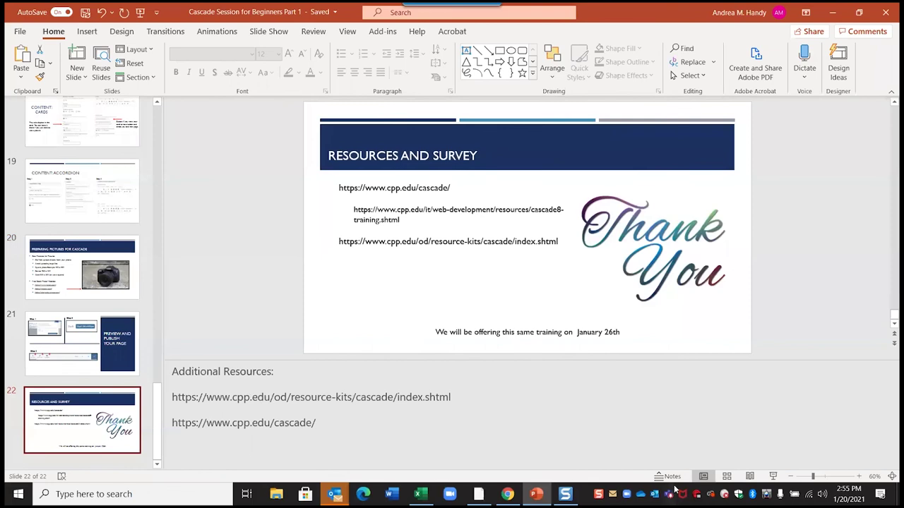
click(773, 477)
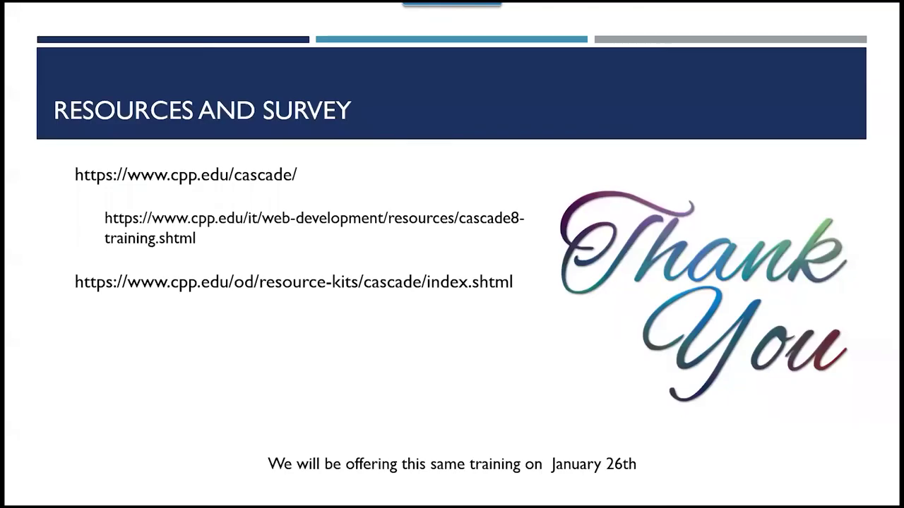